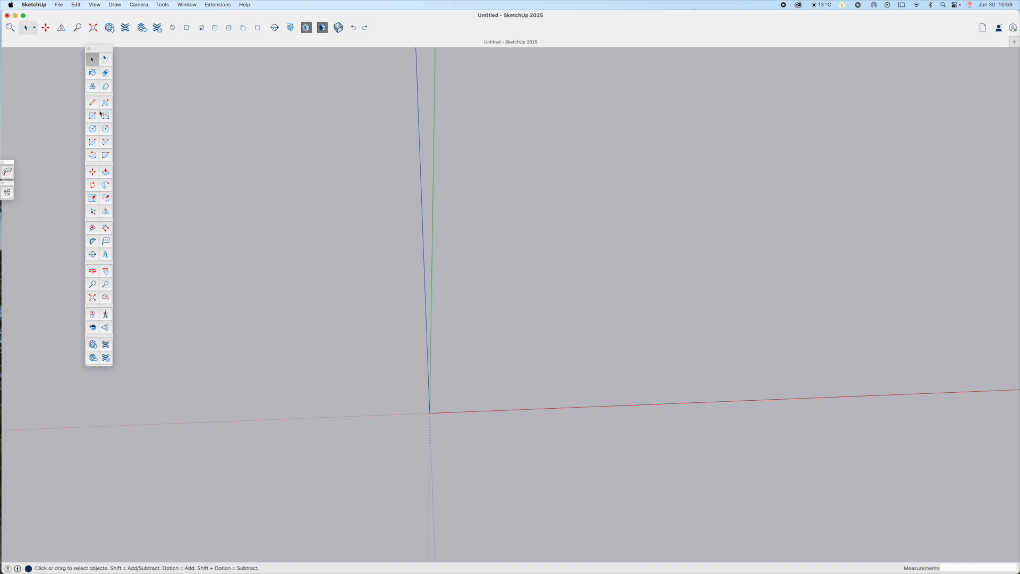
# Step: Draw a freehand rectangle on the ground plane beside the origin, running along the red axis
pyautogui.click(92, 116)
pyautogui.click(446, 410)
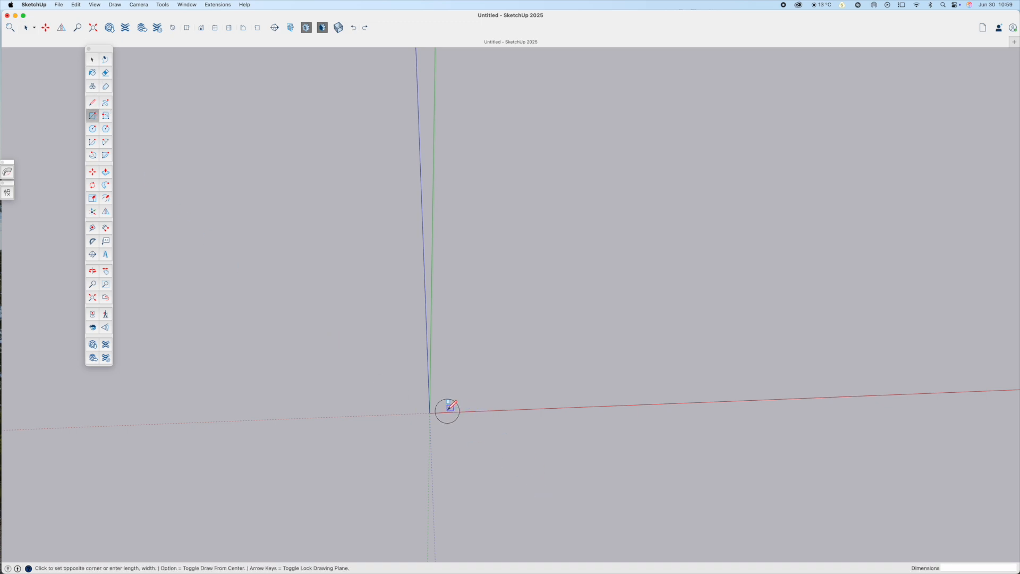
pyautogui.click(701, 340)
pyautogui.press('space')
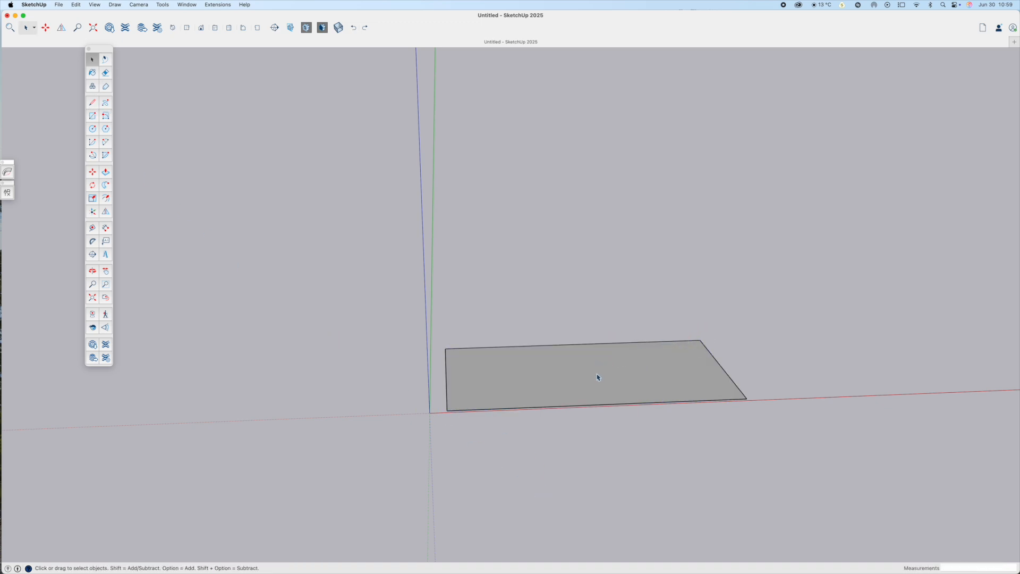
# Step: Offset the rectangle's outline inward by 8" to form the wall thickness
pyautogui.press('f')
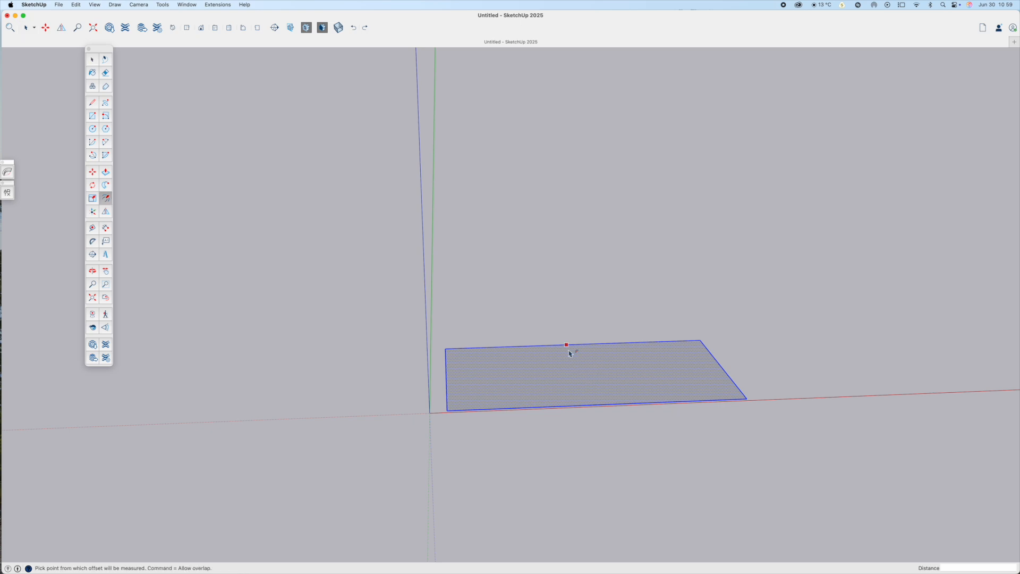
pyautogui.click(568, 352)
pyautogui.click(569, 355)
pyautogui.press('space')
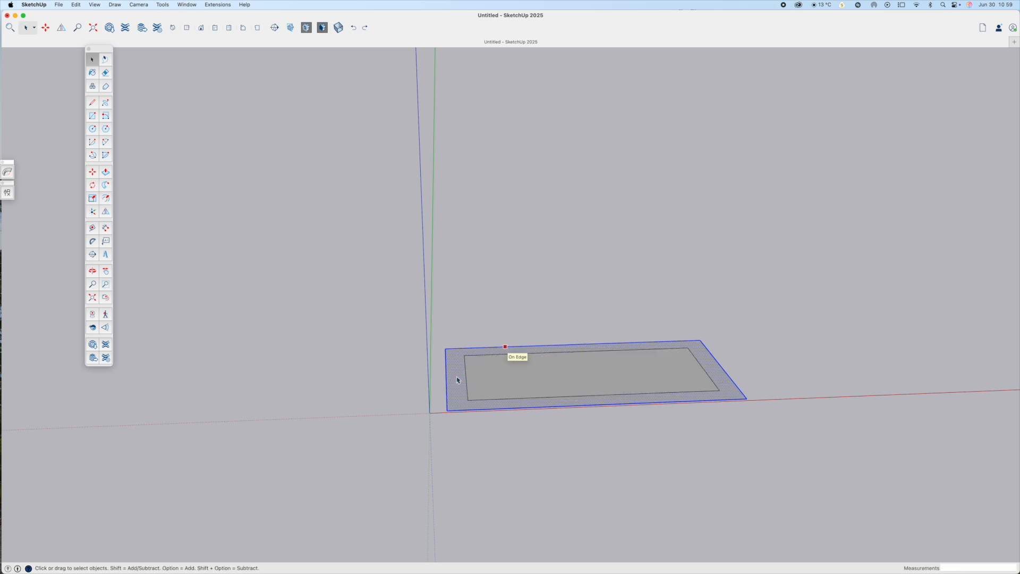
# Step: Push/Pull the outer ring face up 9' to raise the walls
pyautogui.press('p')
pyautogui.click(455, 373)
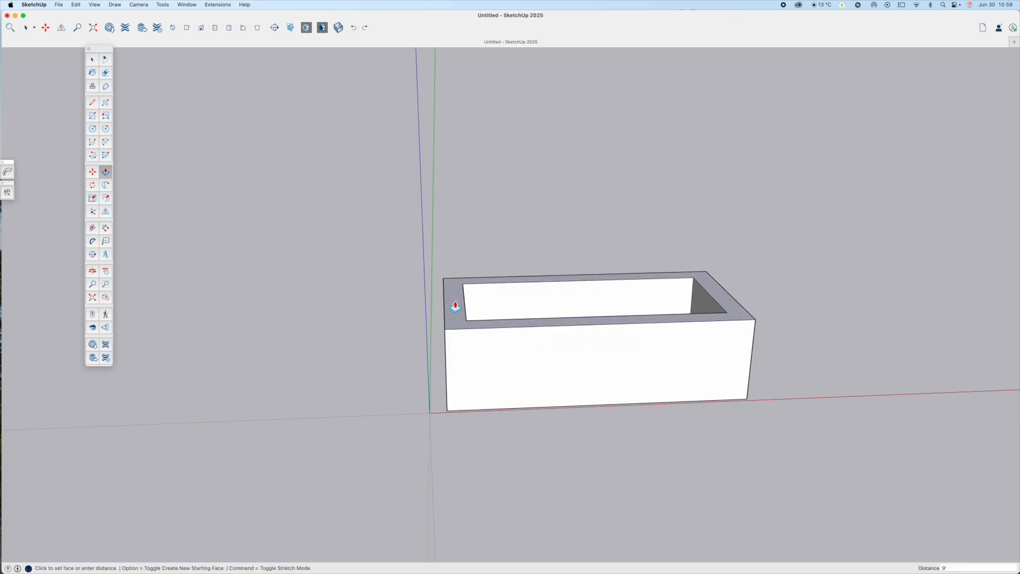
pyautogui.press('Return')
pyautogui.moveTo(517, 281); pyautogui.dragTo(661, 210, button='middle')
# Step: Draw a door rectangle on the front wall's base edge and push it 8" through the wall to cut the doorway
pyautogui.press('r')
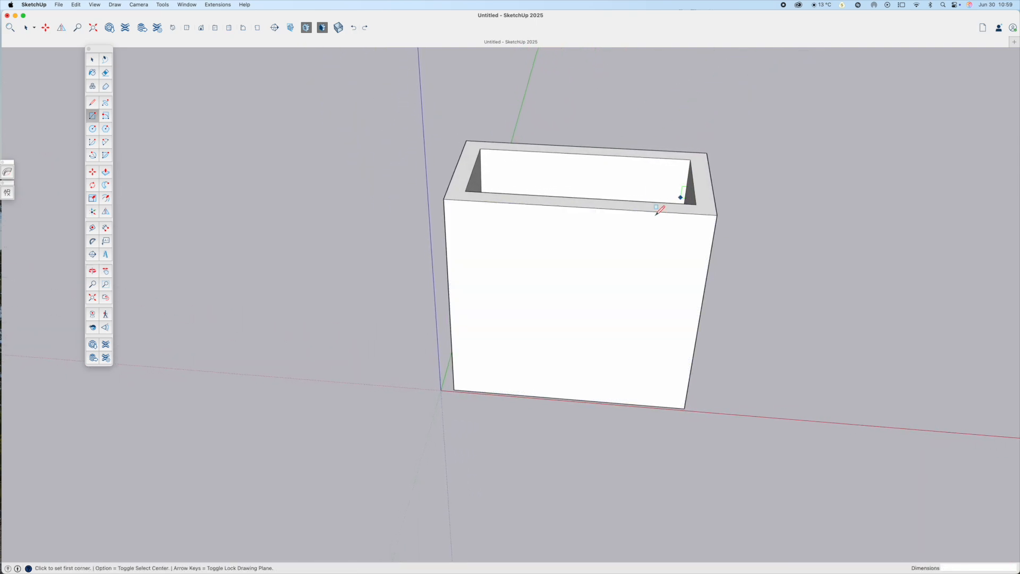
pyautogui.click(490, 393)
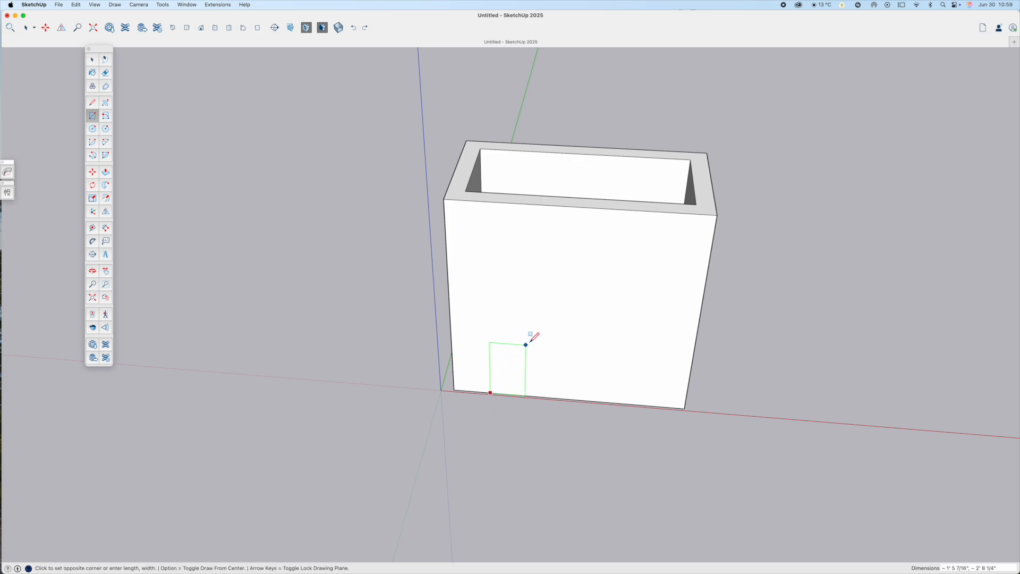
pyautogui.click(545, 307)
pyautogui.press('space')
pyautogui.click(531, 336)
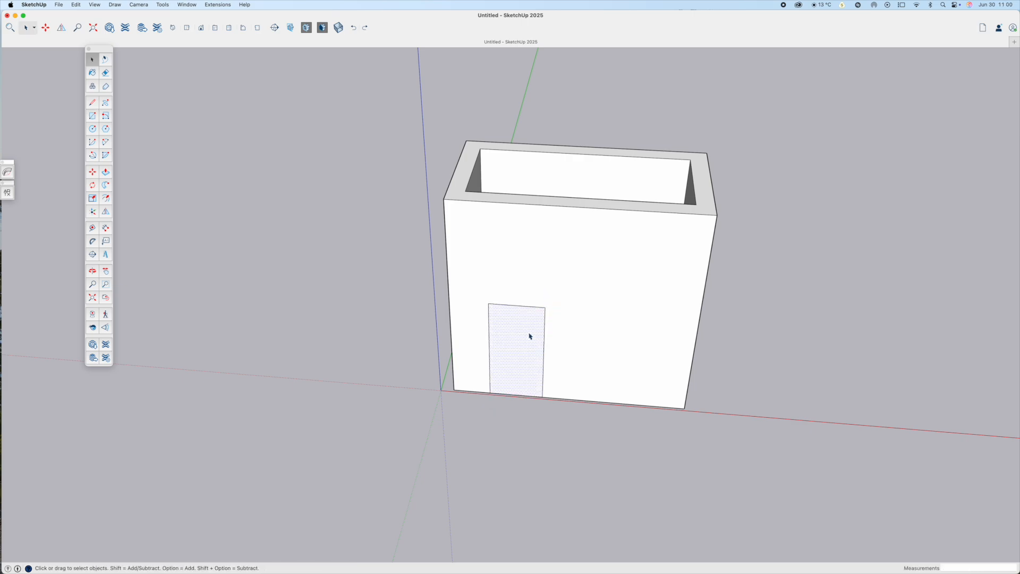
pyautogui.press('p')
pyautogui.click(529, 335)
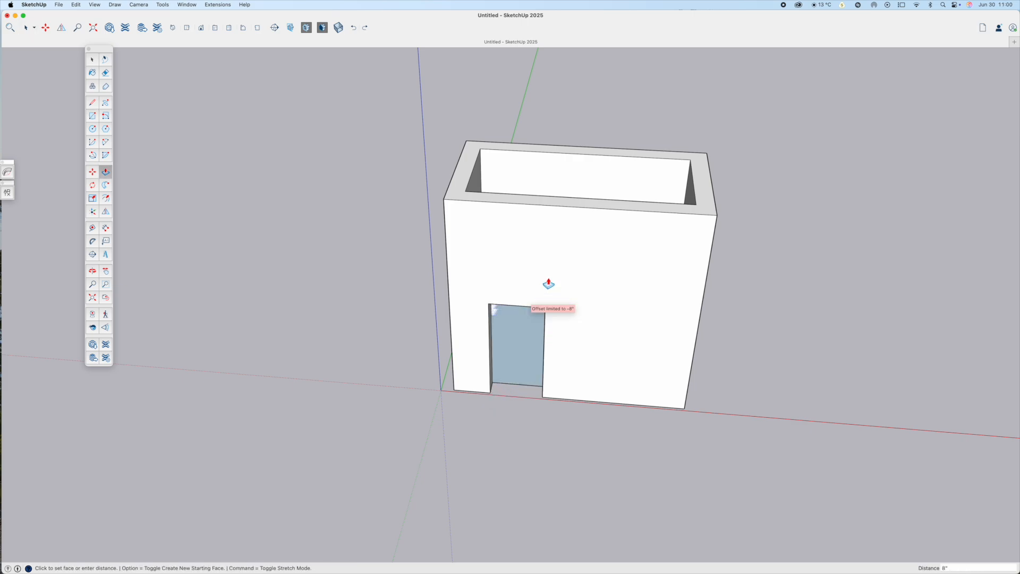
pyautogui.click(638, 208)
# Step: Draw a line across the outer base of the doorway and delete the face that fills the door opening
pyautogui.moveTo(644, 237); pyautogui.dragTo(537, 371, button='middle')
pyautogui.scroll(3, 534, 371)
pyautogui.press('l')
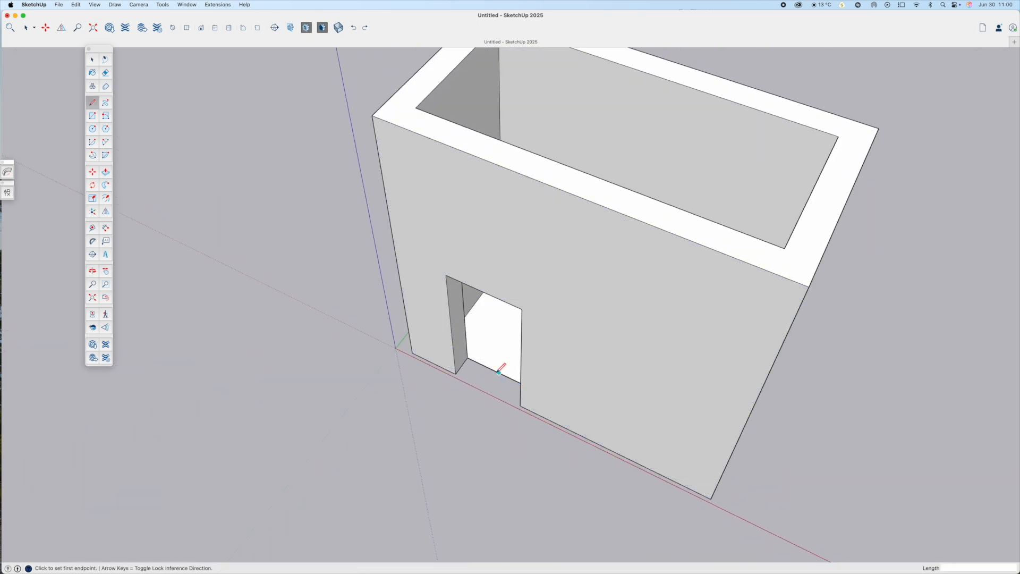
pyautogui.click(456, 374)
pyautogui.click(520, 407)
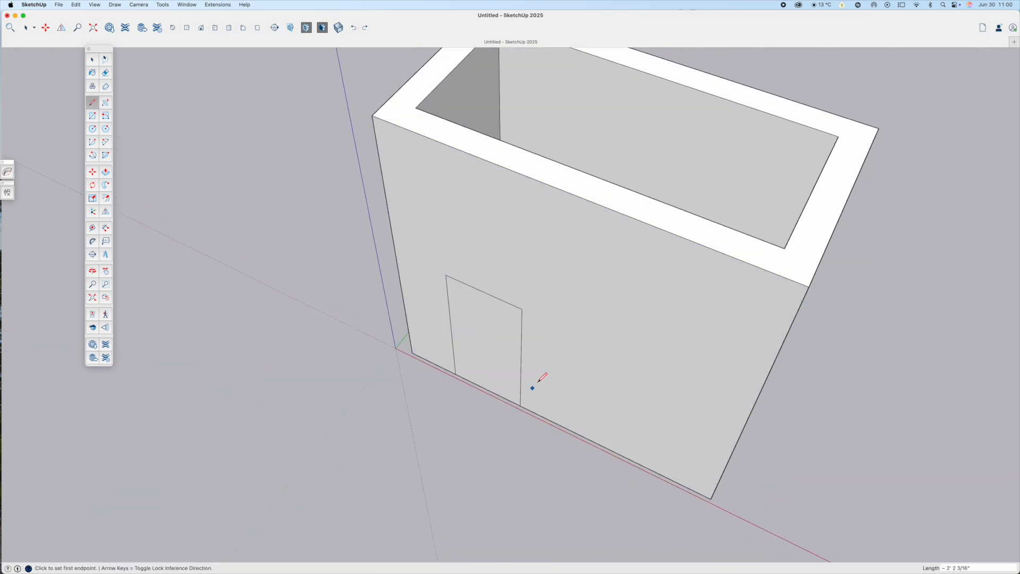
pyautogui.press('space')
pyautogui.press('Delete')
# Step: Reverse the doorway's threshold face
pyautogui.moveTo(505, 341); pyautogui.dragTo(481, 364, button='middle')
pyautogui.rightClick(478, 367)
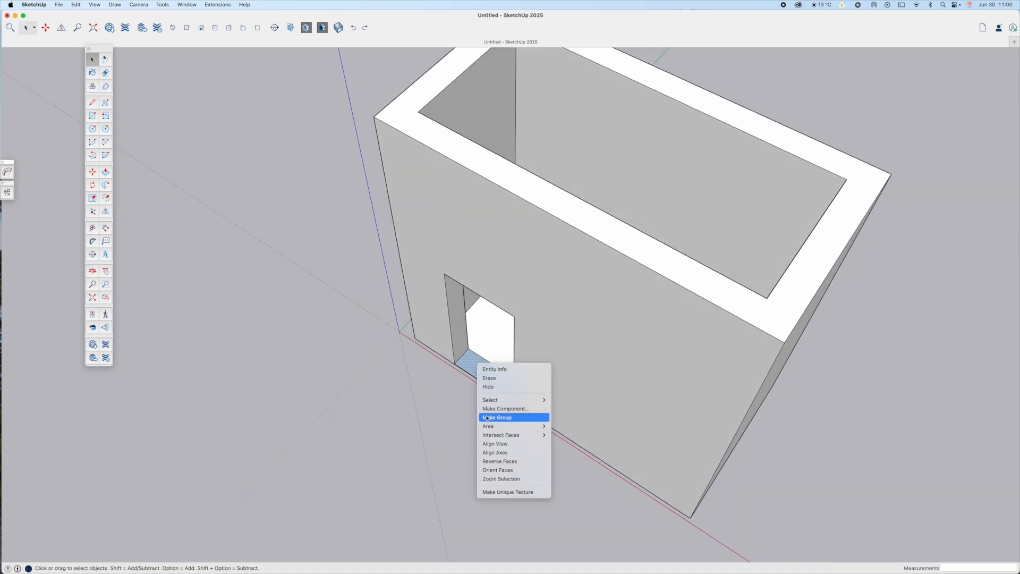
pyautogui.click(510, 461)
# Step: Draw a window rectangle on the front wall beside the doorway and push it 8" through the wall
pyautogui.moveTo(615, 381); pyautogui.dragTo(692, 280, button='middle')
pyautogui.press('r')
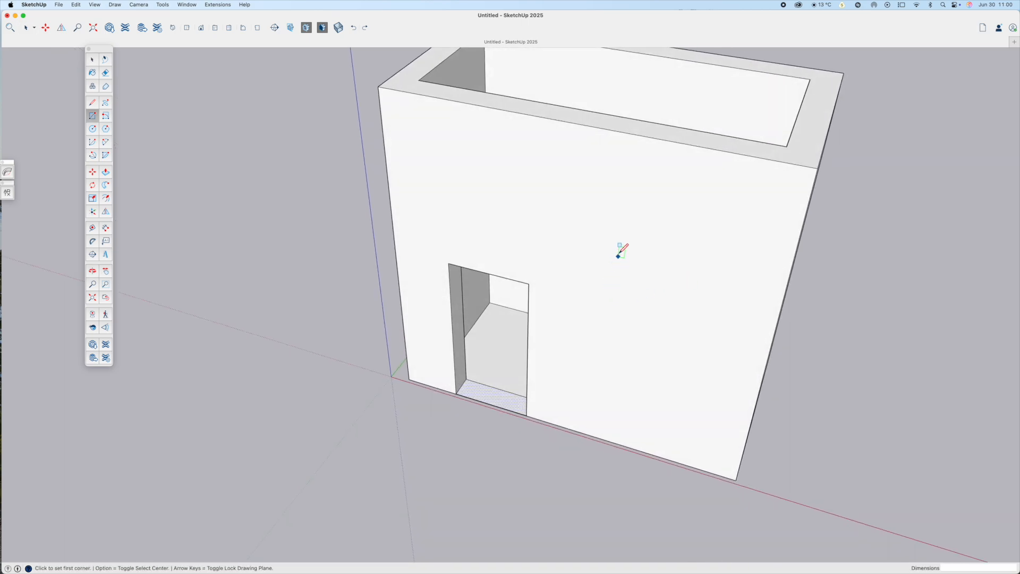
pyautogui.click(607, 245)
pyautogui.click(672, 323)
pyautogui.press('space')
pyautogui.click(651, 294)
pyautogui.press('p')
pyautogui.doubleClick(648, 290)
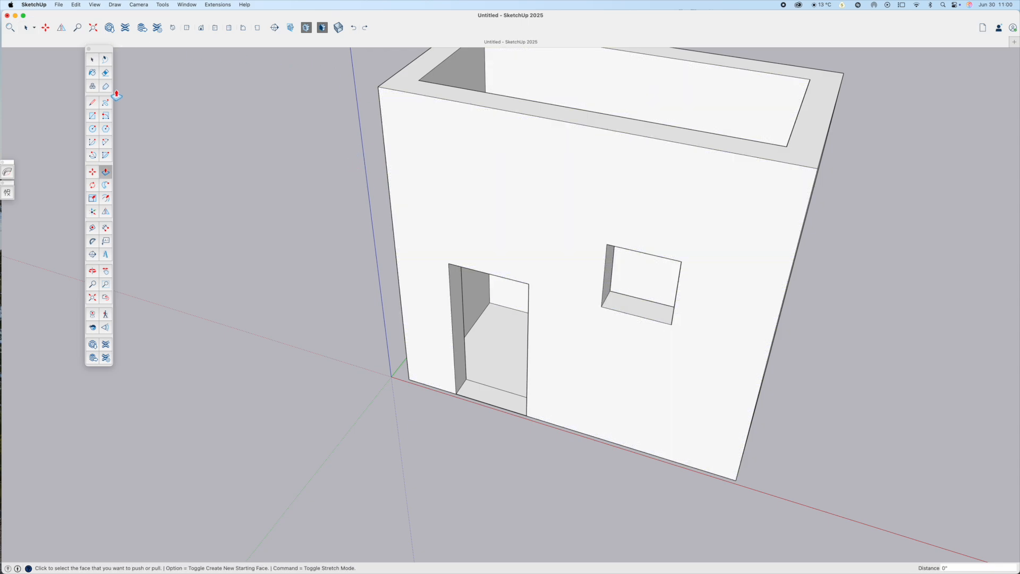
# Step: Draw a circle on the front wall above the doorway and push it 8" through to cut a round opening
pyautogui.click(91, 128)
pyautogui.click(443, 152)
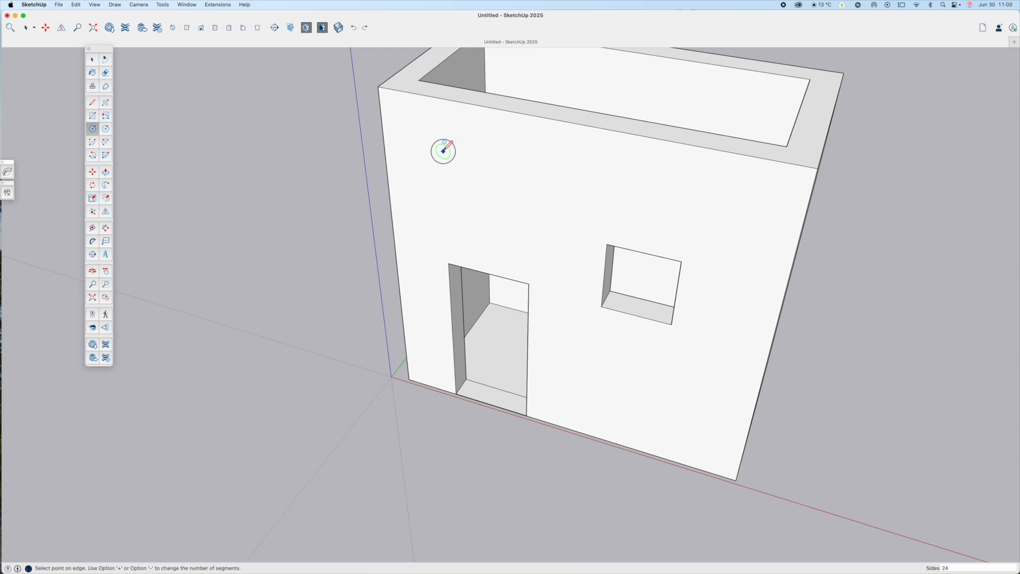
pyautogui.click(469, 167)
pyautogui.press('space')
pyautogui.click(443, 158)
pyautogui.press('p')
pyautogui.doubleClick(441, 155)
# Step: Draw two 8" lines across the back wall's top face, from both inner corners to the outer edge
pyautogui.moveTo(528, 196); pyautogui.dragTo(444, 471, button='middle')
pyautogui.press('p')
pyautogui.scroll(5, 475, 427)
pyautogui.moveTo(476, 428); pyautogui.dragTo(351, 412, button='middle')
pyautogui.scroll(-8, 353, 421)
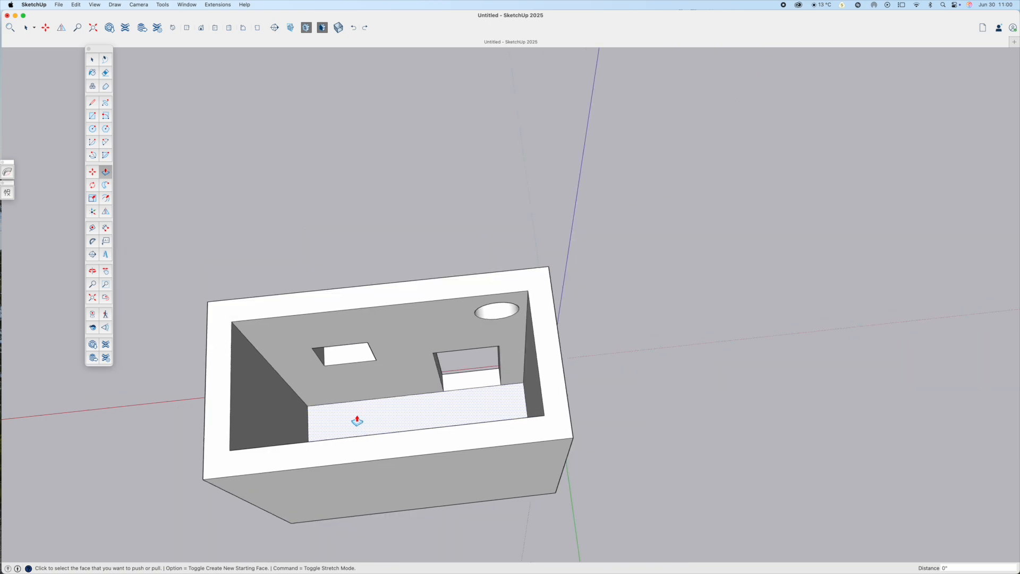
pyautogui.press('l')
pyautogui.click(544, 415)
pyautogui.click(547, 440)
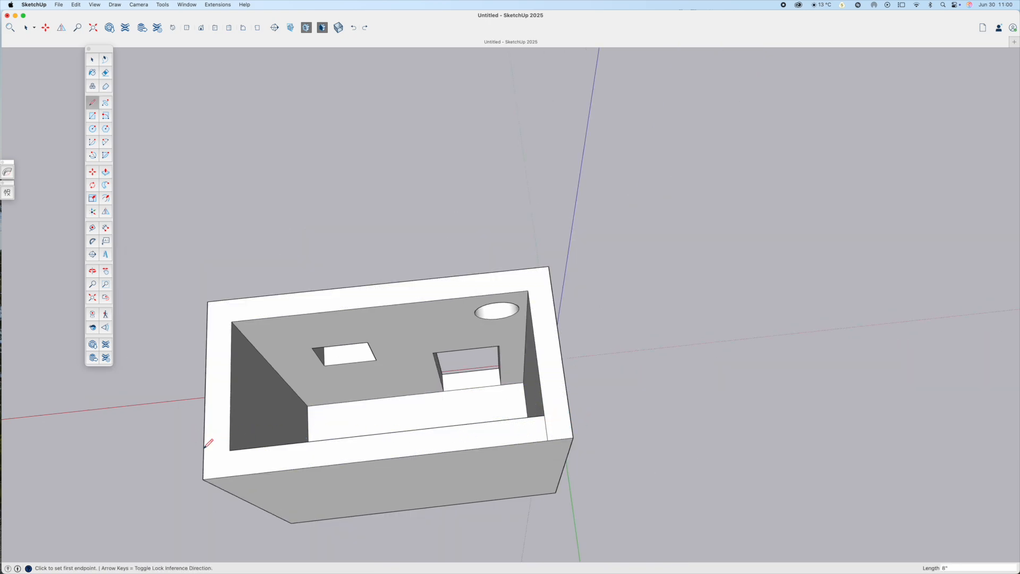
pyautogui.click(230, 450)
pyautogui.click(230, 476)
# Step: Push the back wall's top face between the two lines down 9' to floor level to open the room
pyautogui.press('space')
pyautogui.click(317, 463)
pyautogui.press('p')
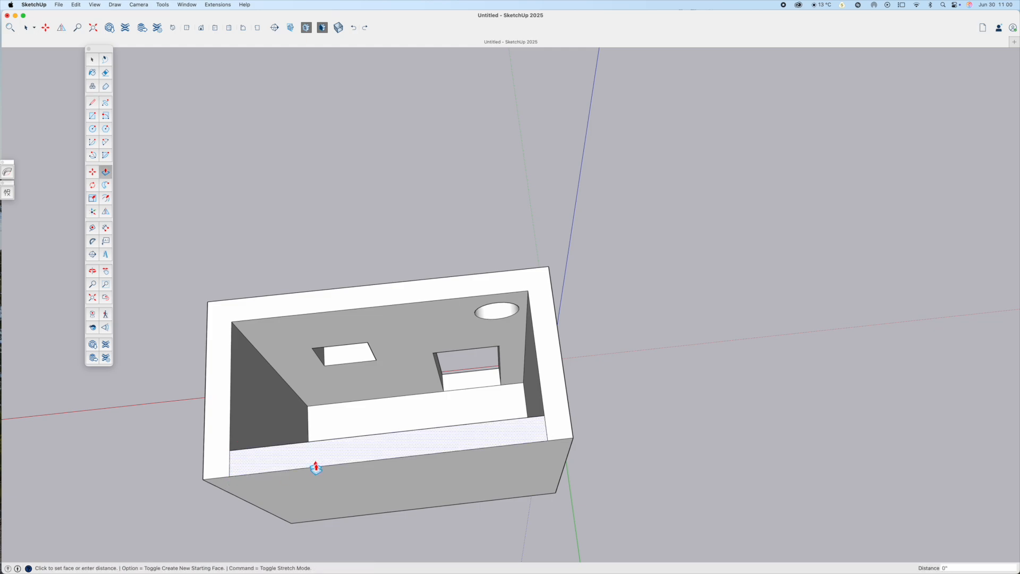
pyautogui.click(314, 464)
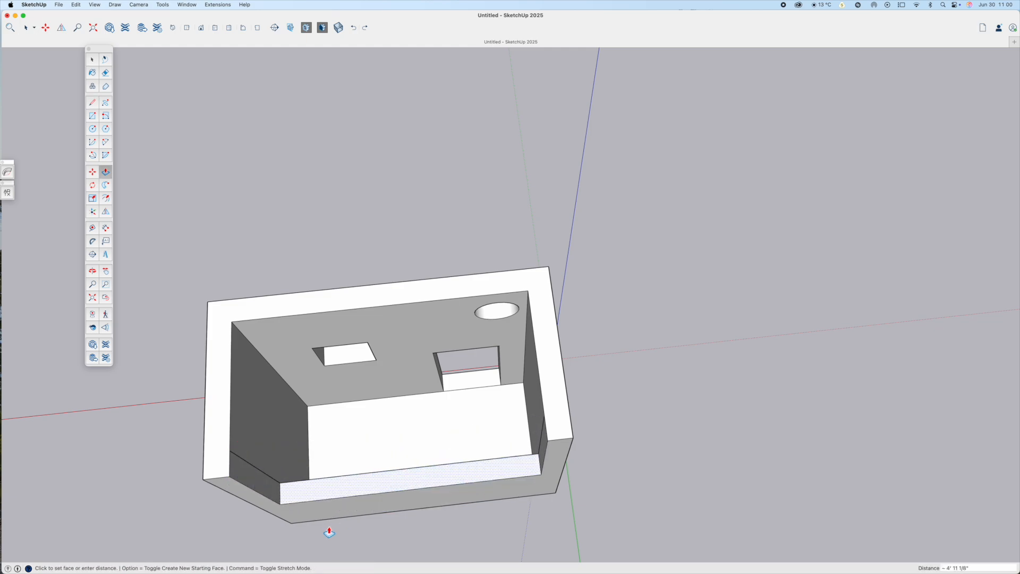
pyautogui.click(453, 488)
pyautogui.moveTo(448, 483); pyautogui.dragTo(453, 298, button='middle')
pyautogui.scroll(3, 328, 429)
pyautogui.scroll(-5, 459, 357)
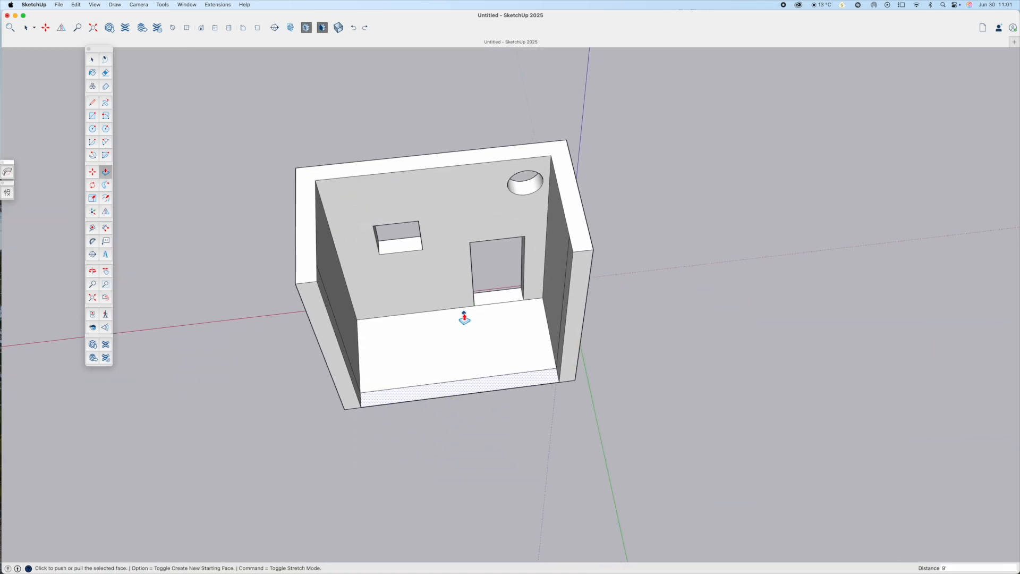
pyautogui.moveTo(467, 345)
pyautogui.mouseDown(button='middle')
pyautogui.moveTo(414, 340)
pyautogui.moveTo(439, 333)
pyautogui.moveTo(430, 296)
pyautogui.moveTo(440, 317)
pyautogui.moveTo(298, 355)
pyautogui.mouseUp(button='middle')
pyautogui.scroll(8, 451, 324)
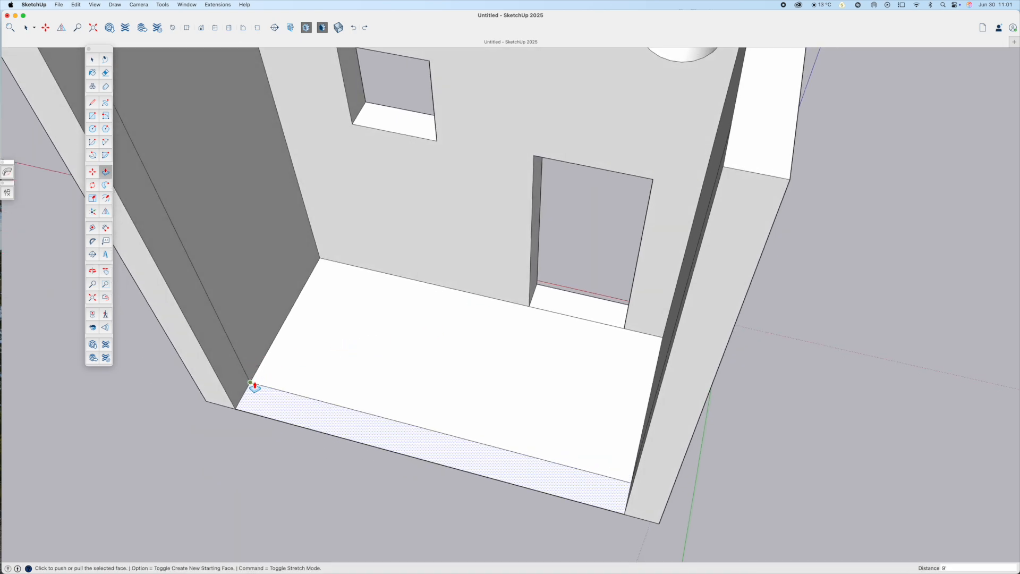
pyautogui.press('space')
pyautogui.click(257, 338)
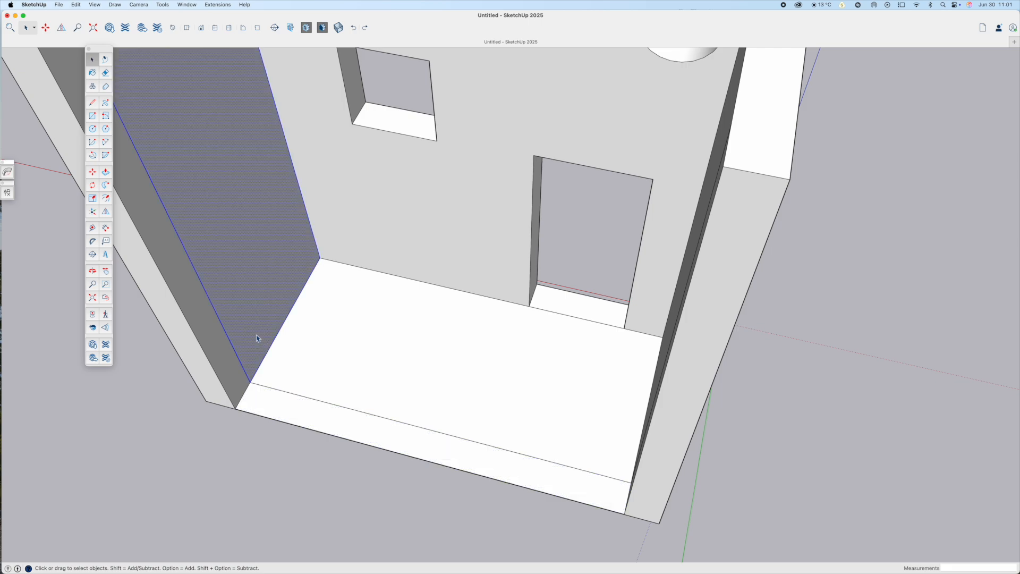
pyautogui.rightClick(258, 339)
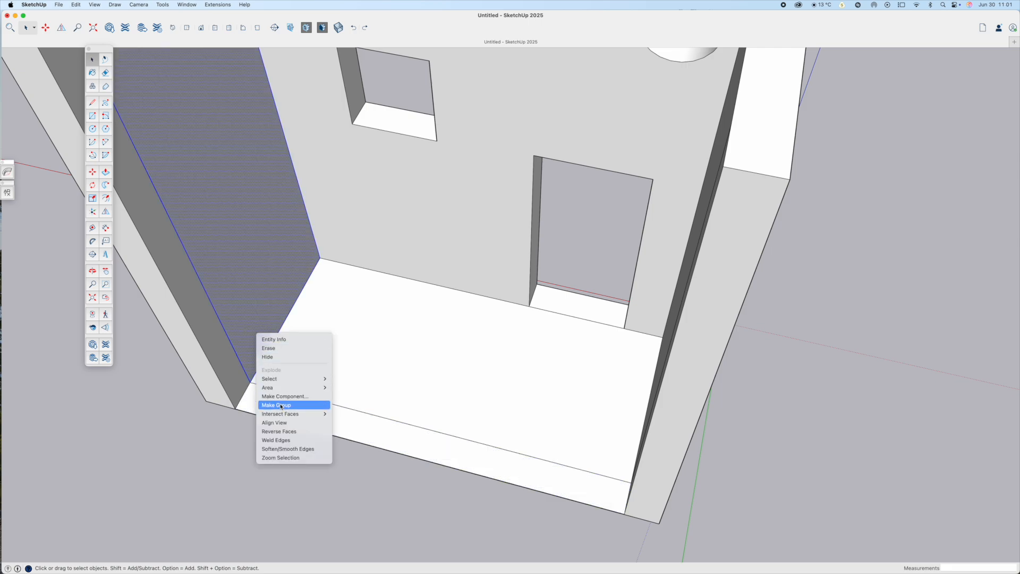
pyautogui.click(140, 481)
# Step: Group the floor face together with its edges, then open and close the group to check it
pyautogui.tripleClick(367, 380)
pyautogui.click(367, 381)
pyautogui.doubleClick(366, 381)
pyautogui.rightClick(366, 380)
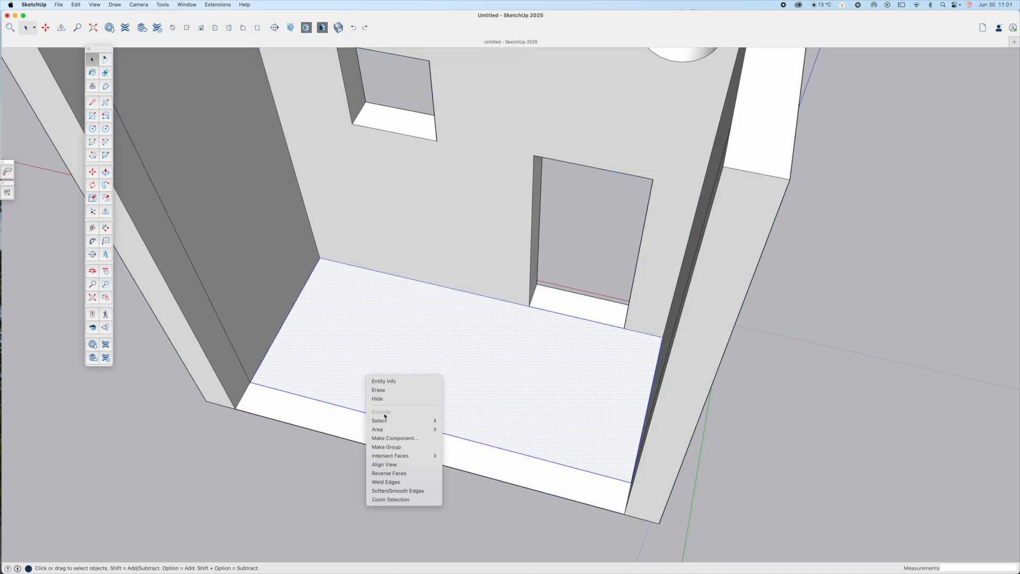
pyautogui.click(392, 448)
pyautogui.doubleClick(391, 409)
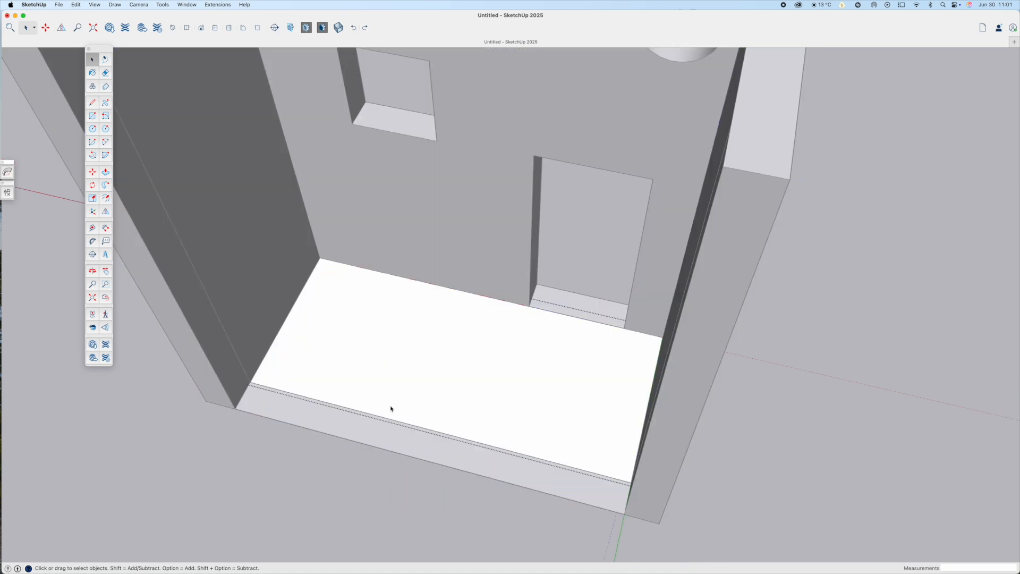
pyautogui.click(152, 436)
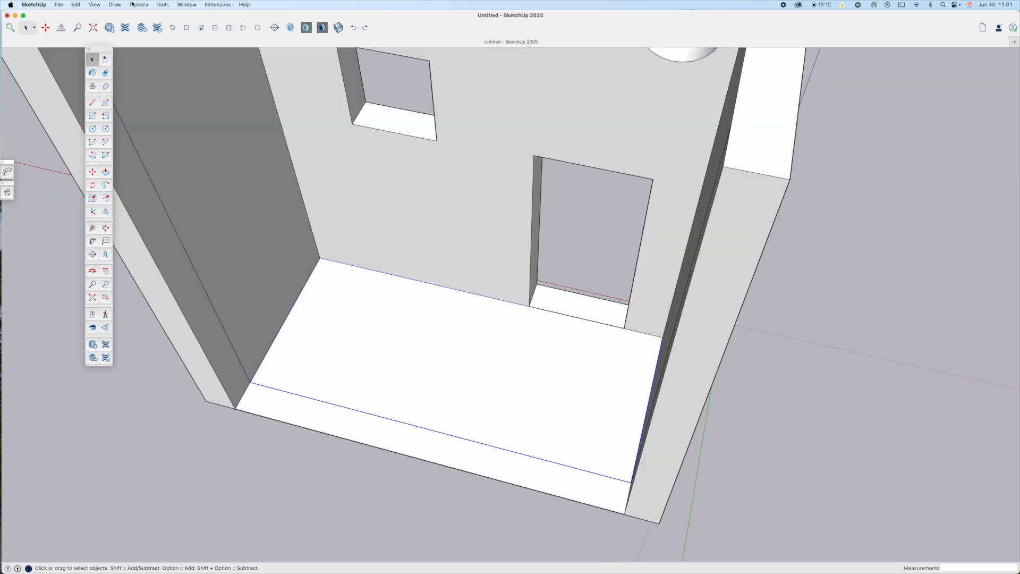
# Step: Open the Tags manager beside the model and create a tag named floor
pyautogui.click(196, 5)
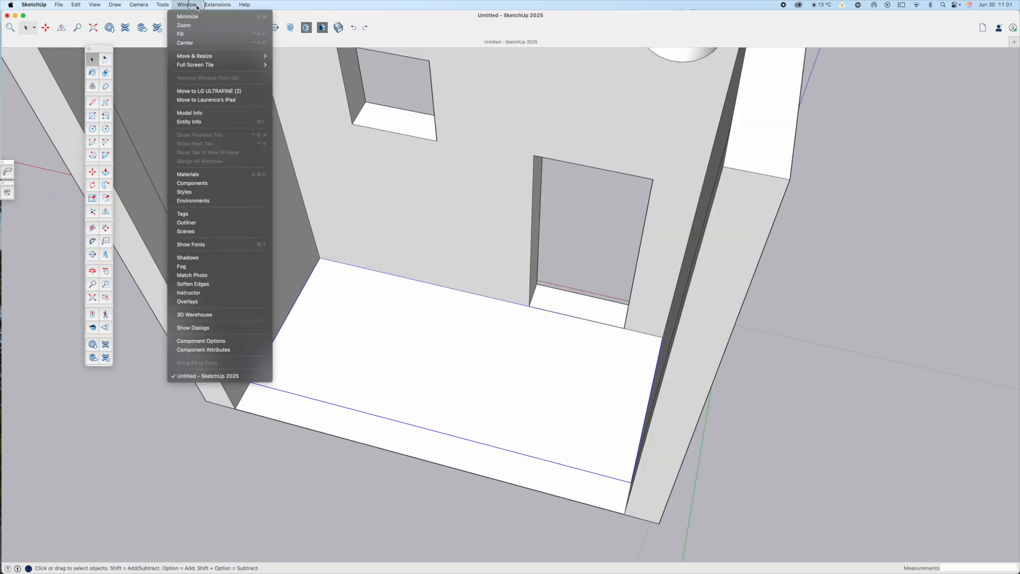
pyautogui.click(197, 213)
pyautogui.moveTo(332, 120); pyautogui.dragTo(942, 101)
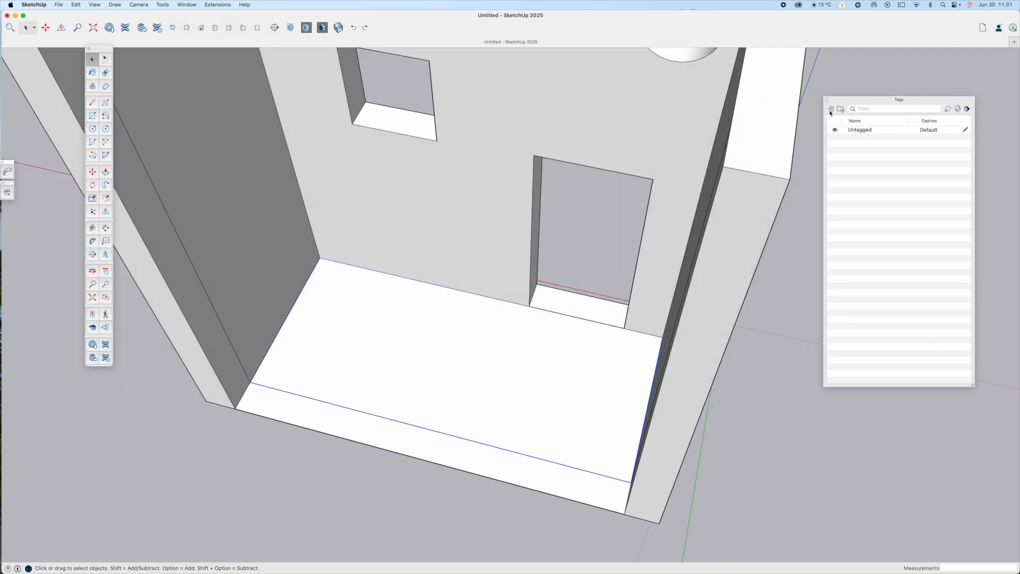
pyautogui.click(831, 109)
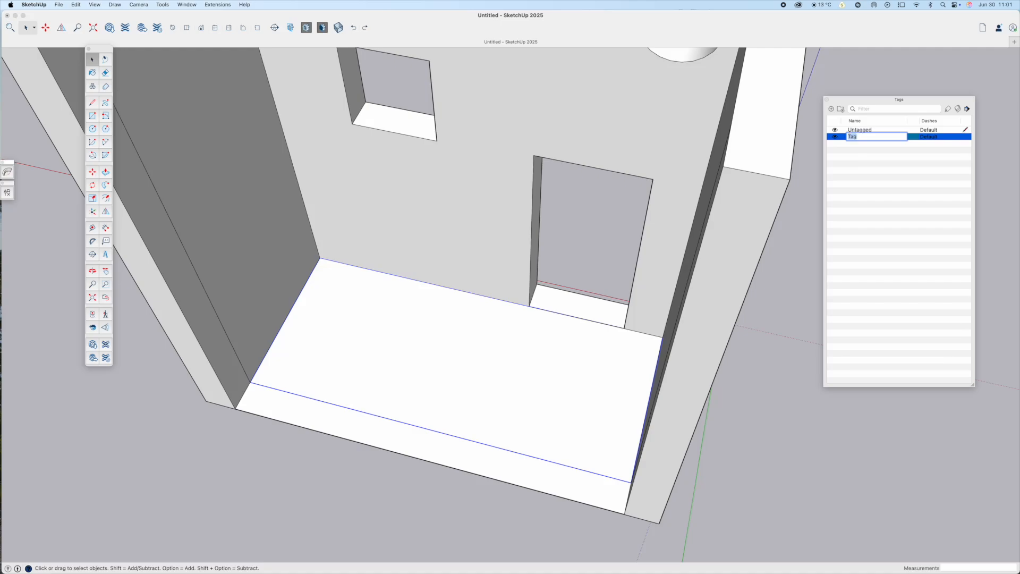
pyautogui.press('Return')
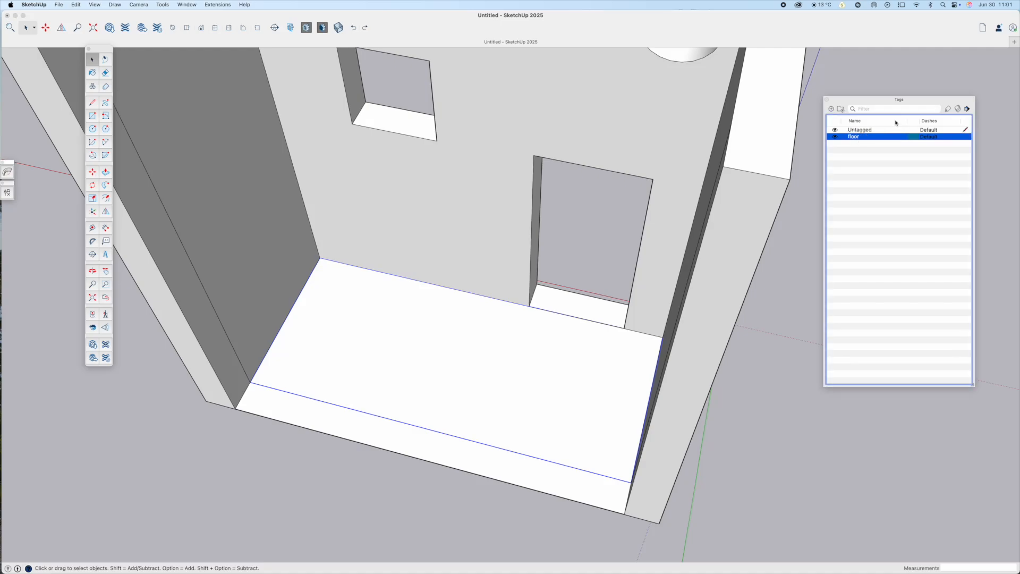
# Step: Apply the floor tag to the floor group and hide that tag
pyautogui.click(954, 109)
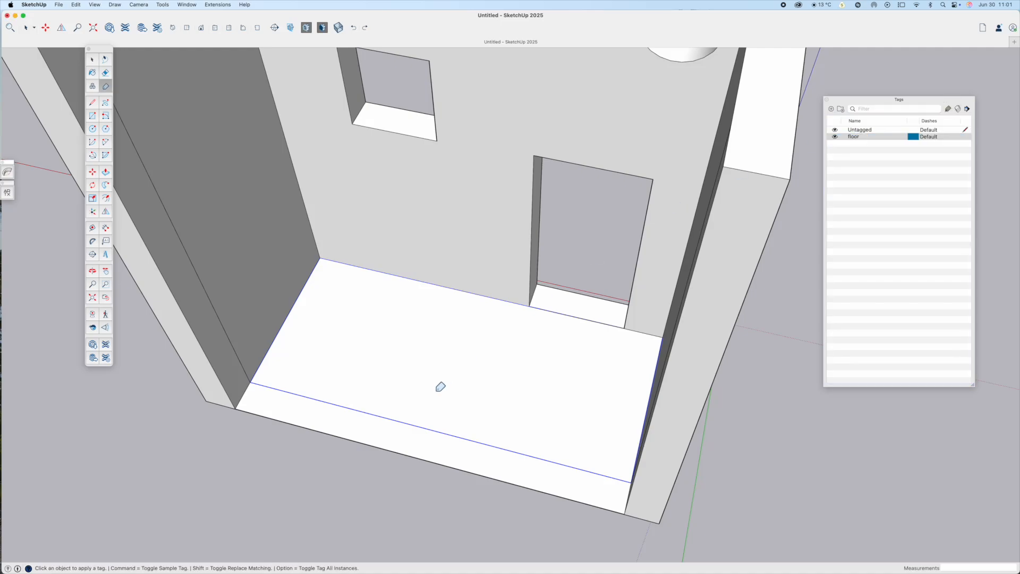
pyautogui.click(835, 137)
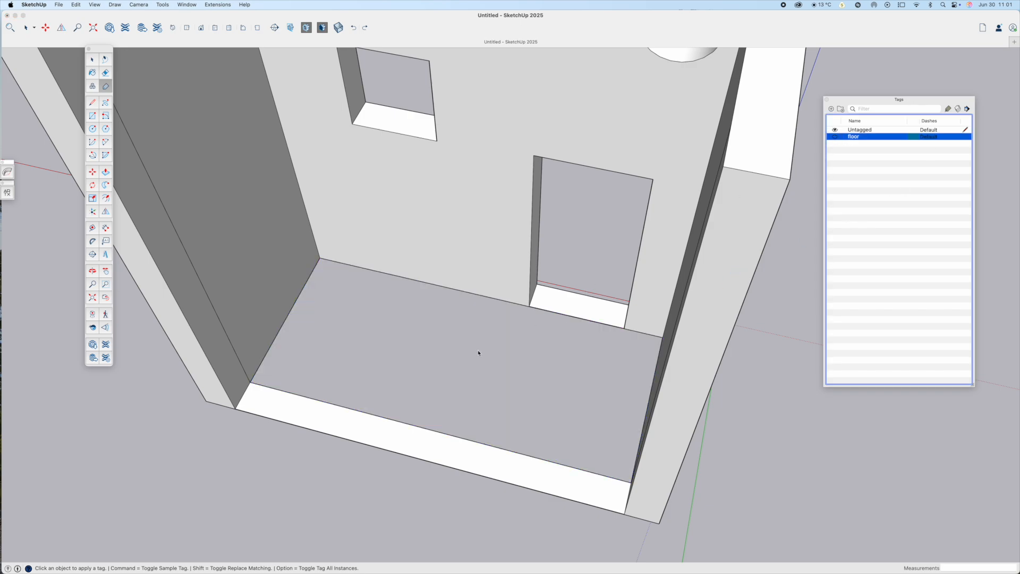
pyautogui.press('space')
# Step: Select all of the room's wall geometry and make it into a single group
pyautogui.moveTo(481, 347); pyautogui.dragTo(240, 417, button='middle')
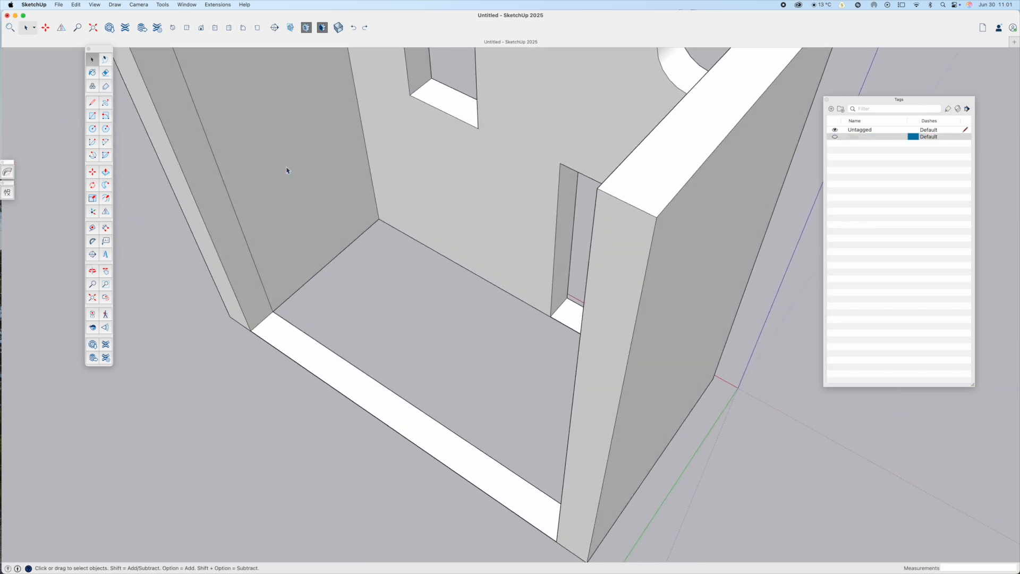
pyautogui.moveTo(301, 173); pyautogui.dragTo(542, 229, button='middle')
pyautogui.scroll(-5, 421, 225)
pyautogui.moveTo(414, 226); pyautogui.dragTo(319, 232, button='middle')
pyautogui.moveTo(324, 173)
pyautogui.mouseDown(button='middle')
pyautogui.moveTo(258, 109)
pyautogui.moveTo(305, 167)
pyautogui.mouseUp(button='middle')
pyautogui.moveTo(177, 91); pyautogui.dragTo(551, 355)
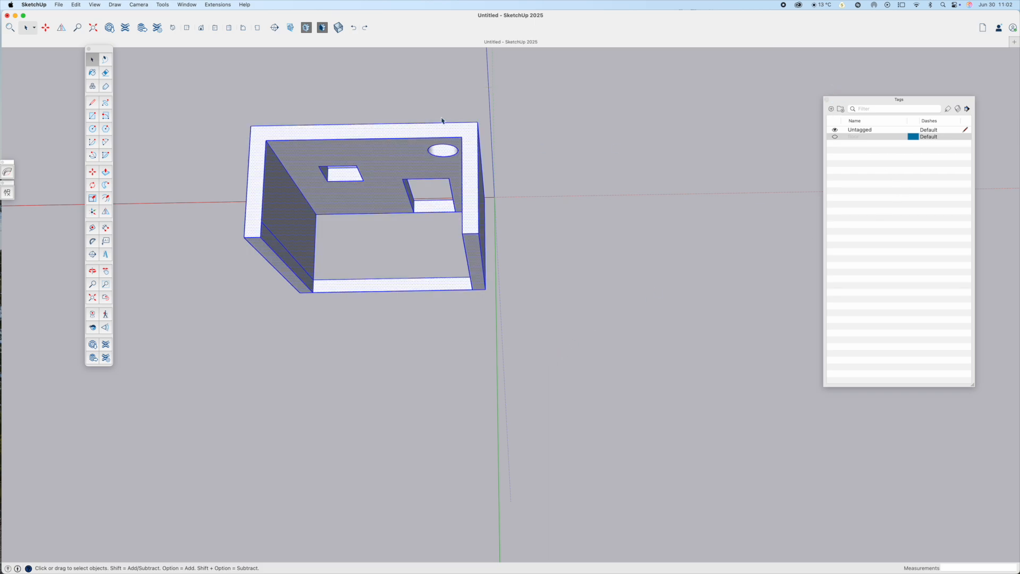
pyautogui.rightClick(380, 151)
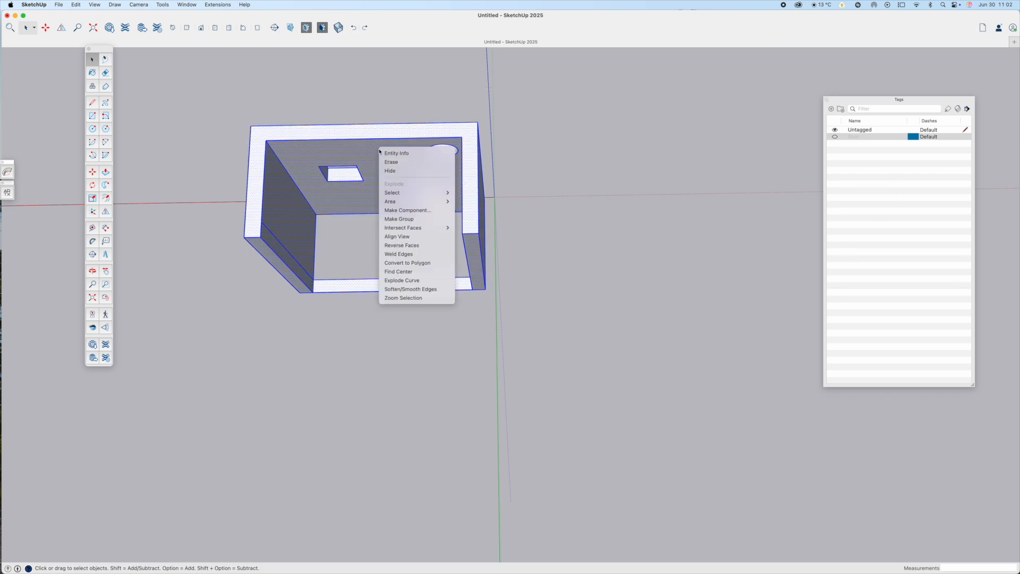
pyautogui.click(395, 219)
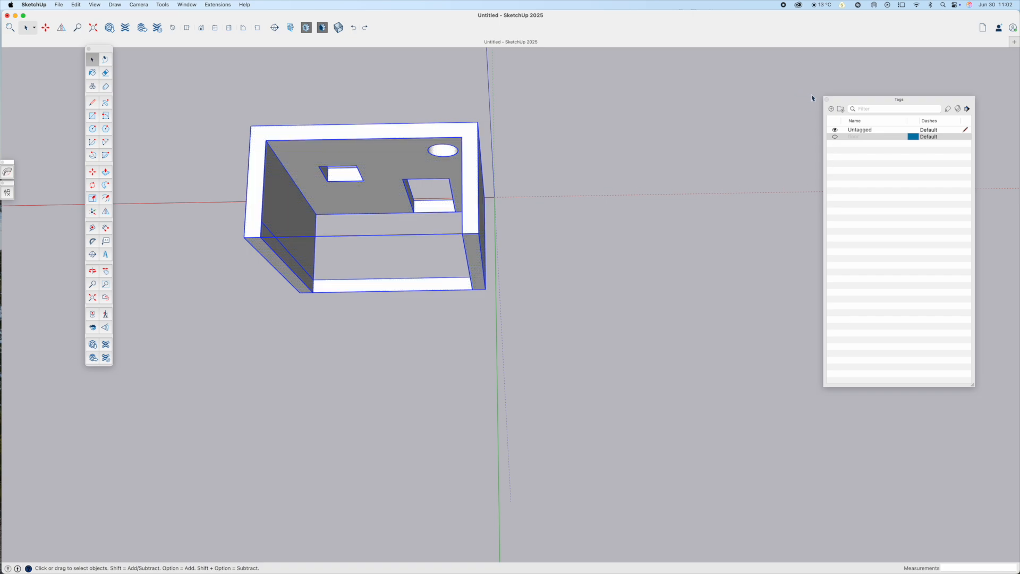
# Step: Create a tag named Ext. walls and apply it to the walls group, checking it by toggling the tag's visibility
pyautogui.click(832, 110)
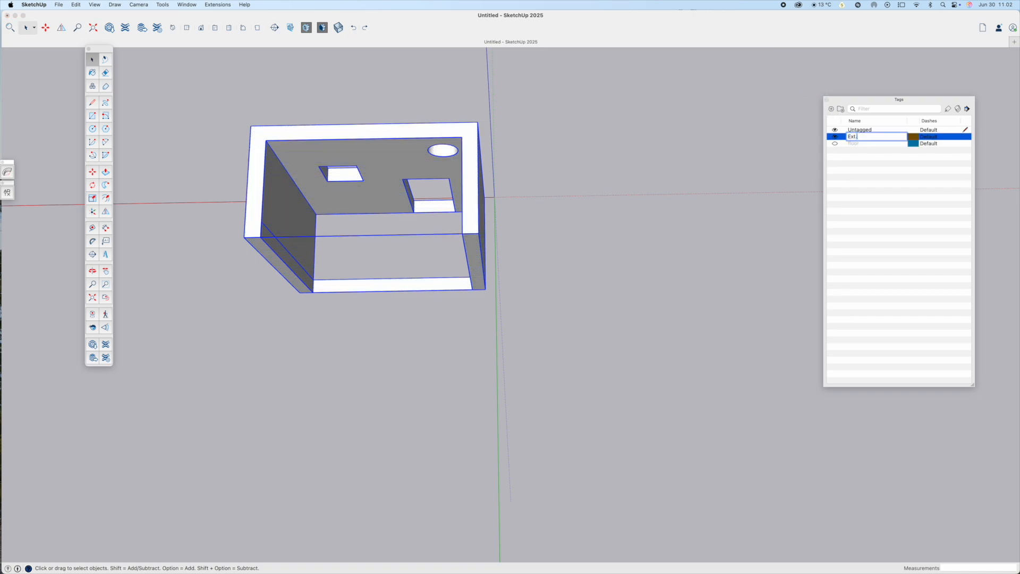
pyautogui.press('Return')
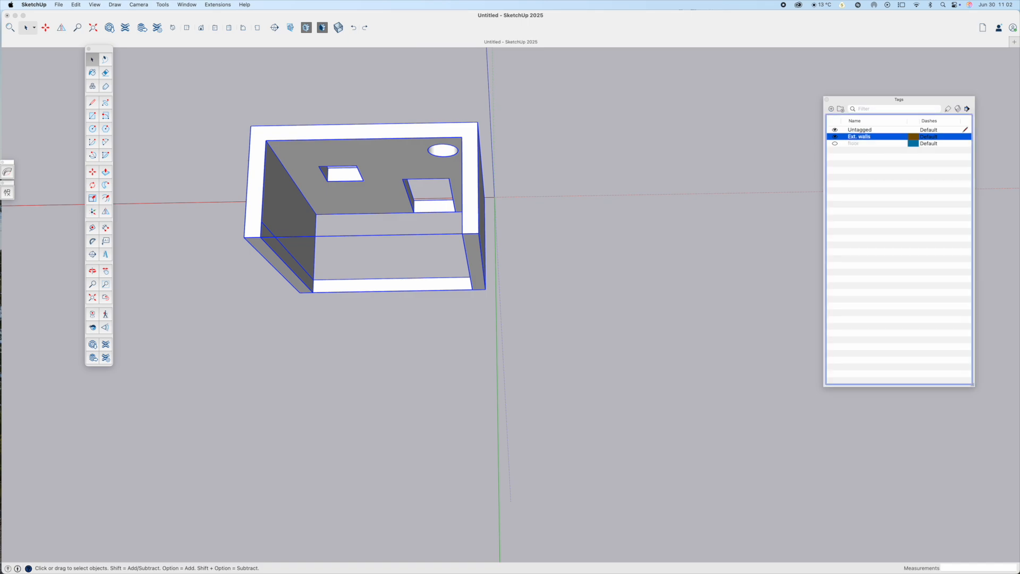
pyautogui.click(948, 110)
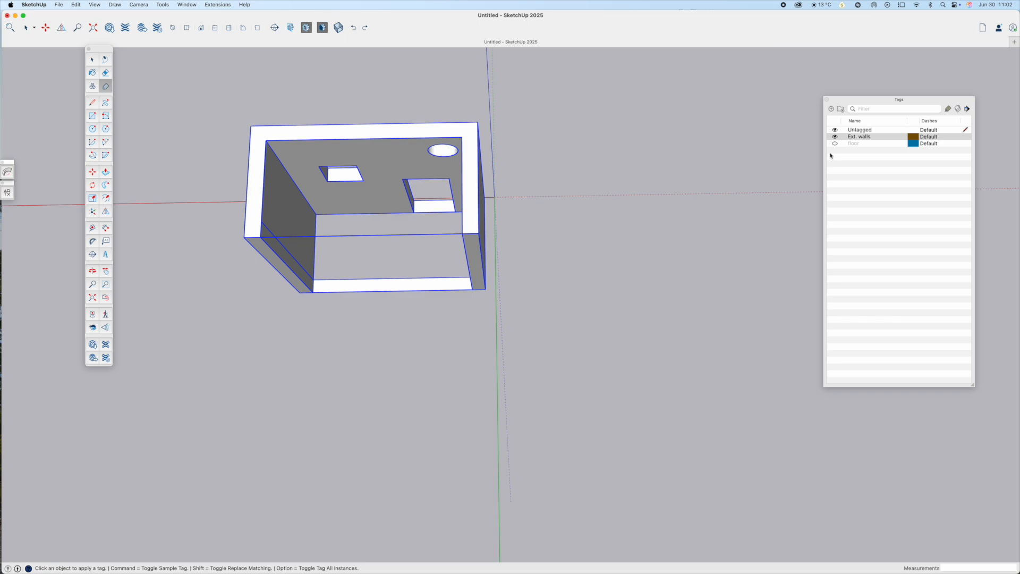
pyautogui.click(836, 138)
pyautogui.click(835, 137)
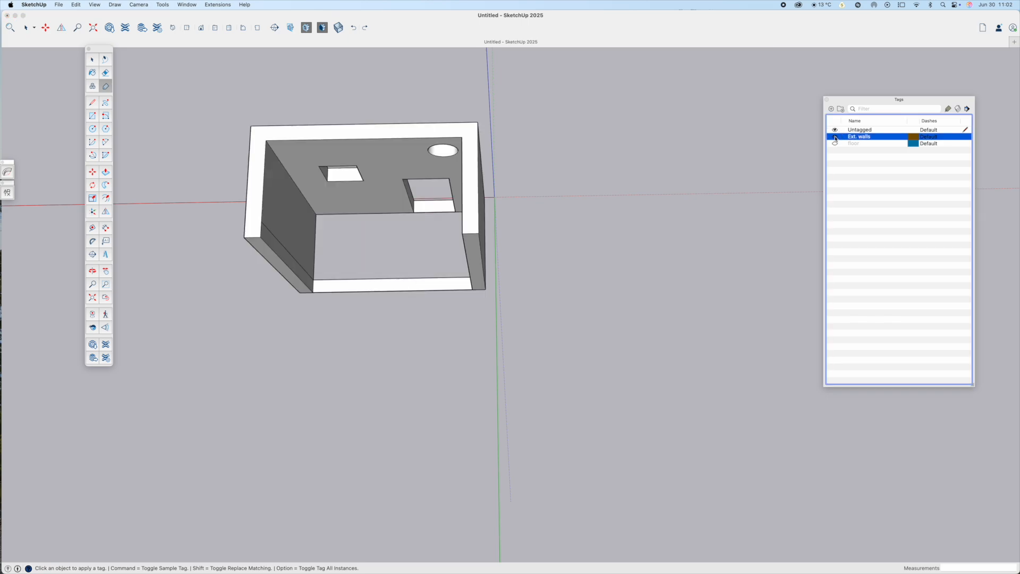
# Step: Draw a line along the inner base of the side wall, from the inner edge of the open back to the corner by the window wall
pyautogui.moveTo(635, 212); pyautogui.dragTo(585, 101, button='middle')
pyautogui.moveTo(633, 292); pyautogui.dragTo(387, 244, button='middle')
pyautogui.press('space')
pyautogui.scroll(10, 378, 245)
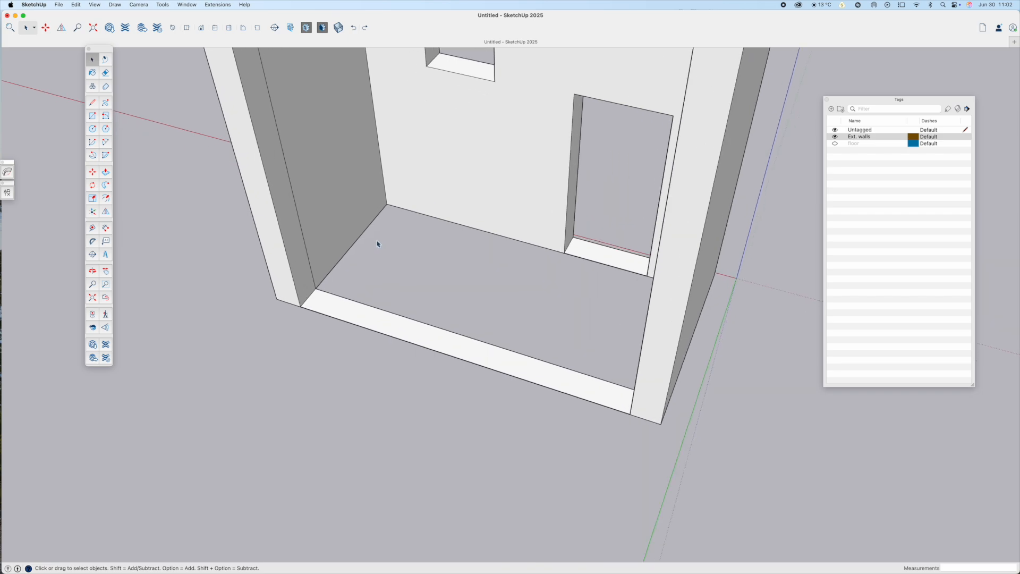
pyautogui.scroll(2, 315, 256)
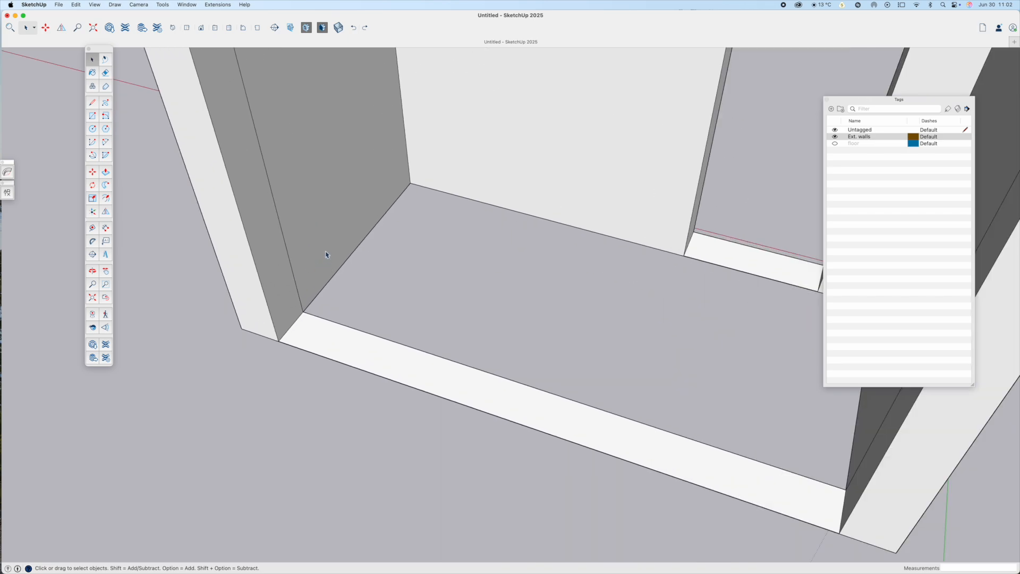
pyautogui.click(322, 246)
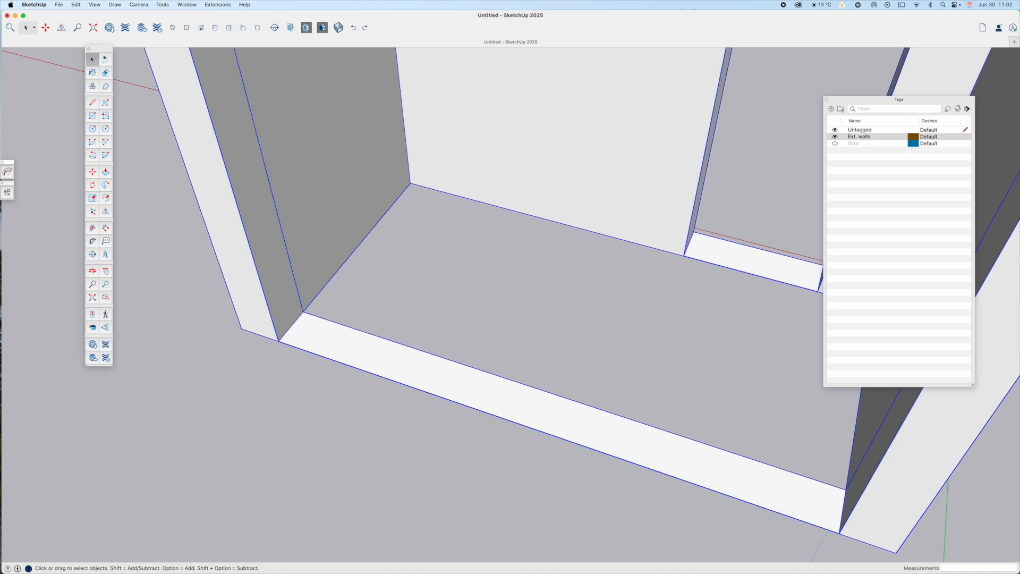
pyautogui.scroll(2, 321, 287)
pyautogui.press('l')
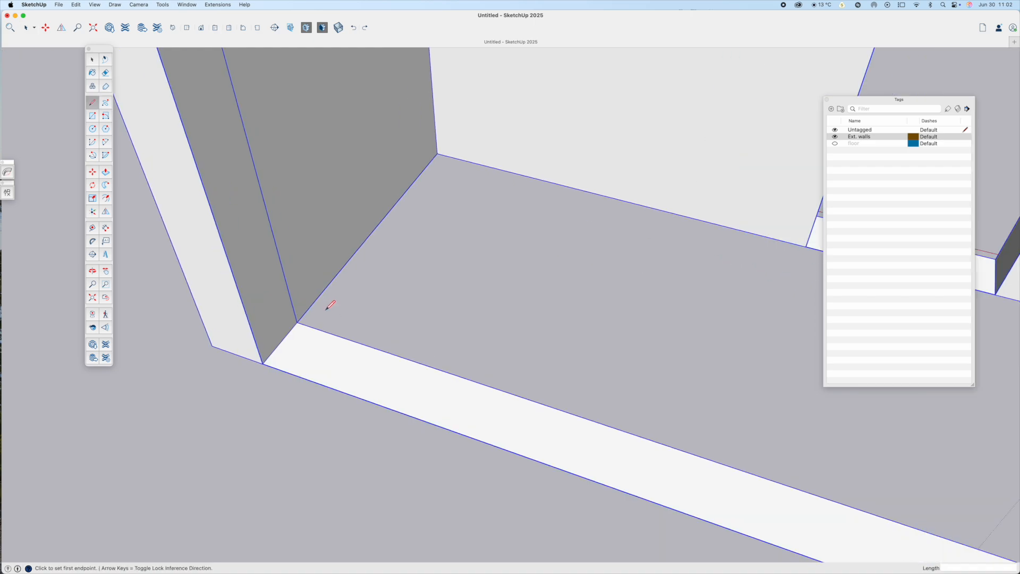
pyautogui.click(297, 322)
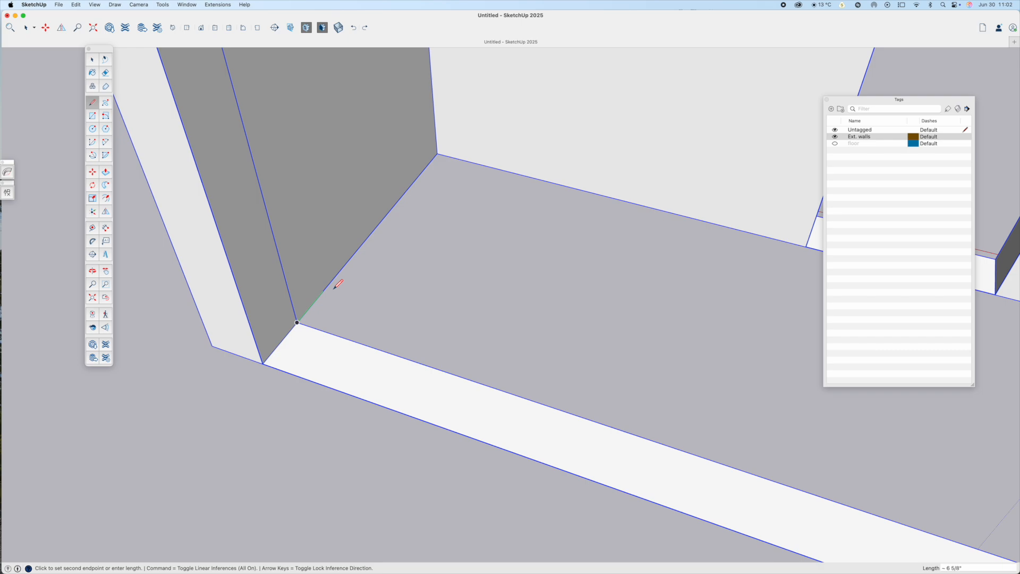
pyautogui.click(438, 154)
# Step: Continue the line path along the door wall's base, around the doorway opening, and along the opposite wall to the open back
pyautogui.moveTo(653, 228); pyautogui.dragTo(440, 176, button='middle')
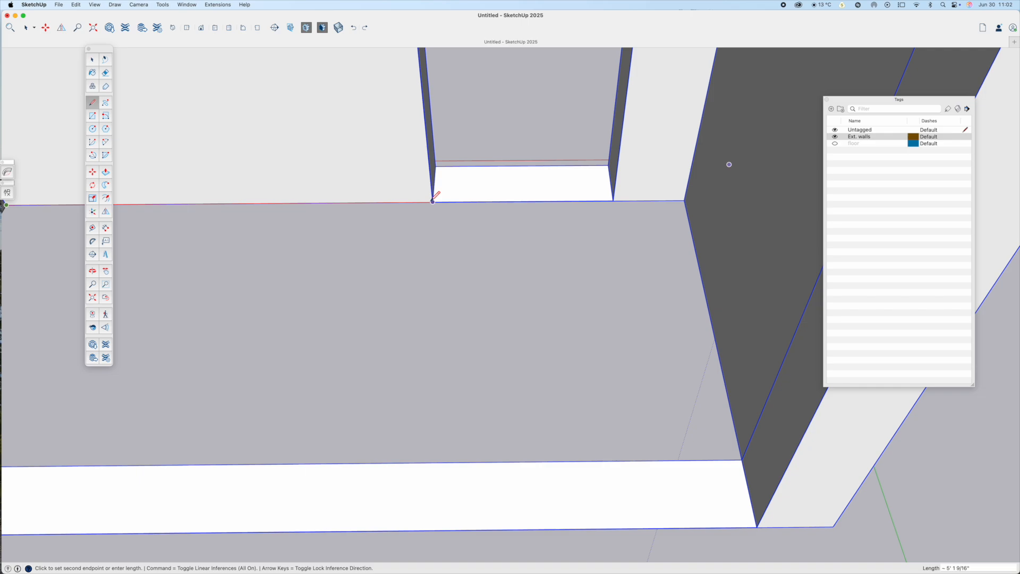
pyautogui.moveTo(425, 178); pyautogui.dragTo(419, 269, button='middle')
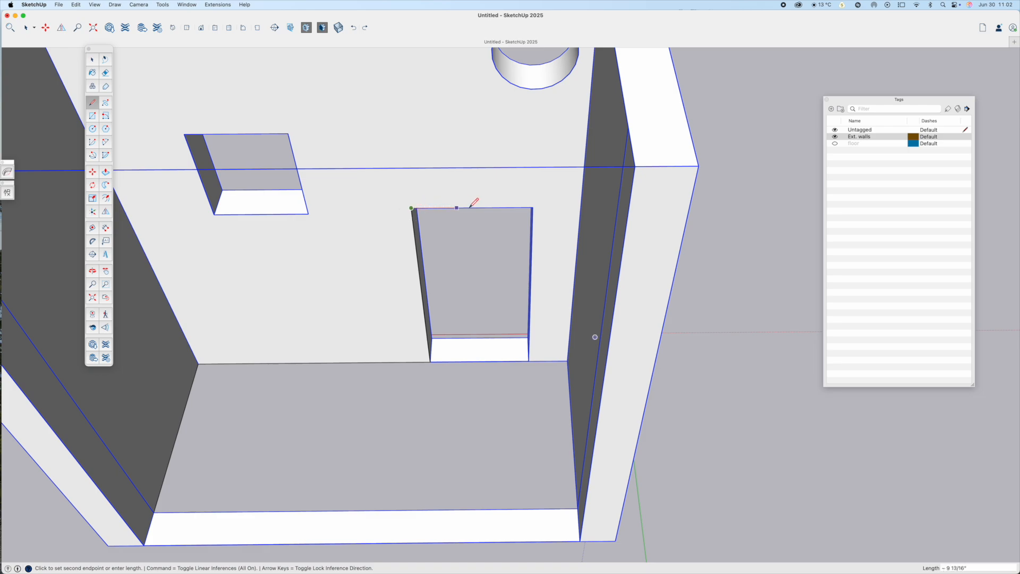
pyautogui.click(534, 208)
pyautogui.click(529, 361)
pyautogui.moveTo(569, 353); pyautogui.dragTo(702, 432, button='middle')
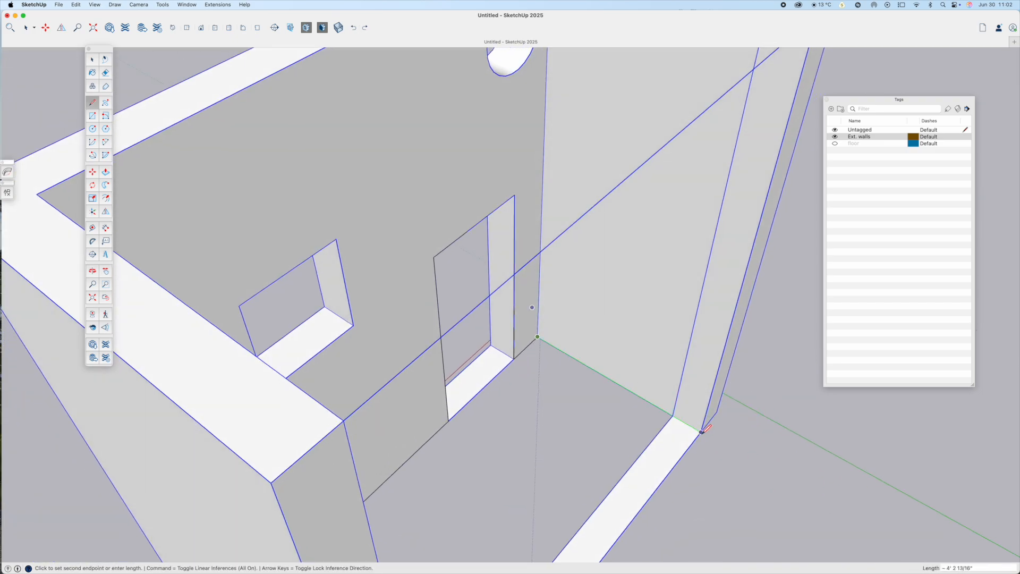
pyautogui.click(674, 415)
pyautogui.press('space')
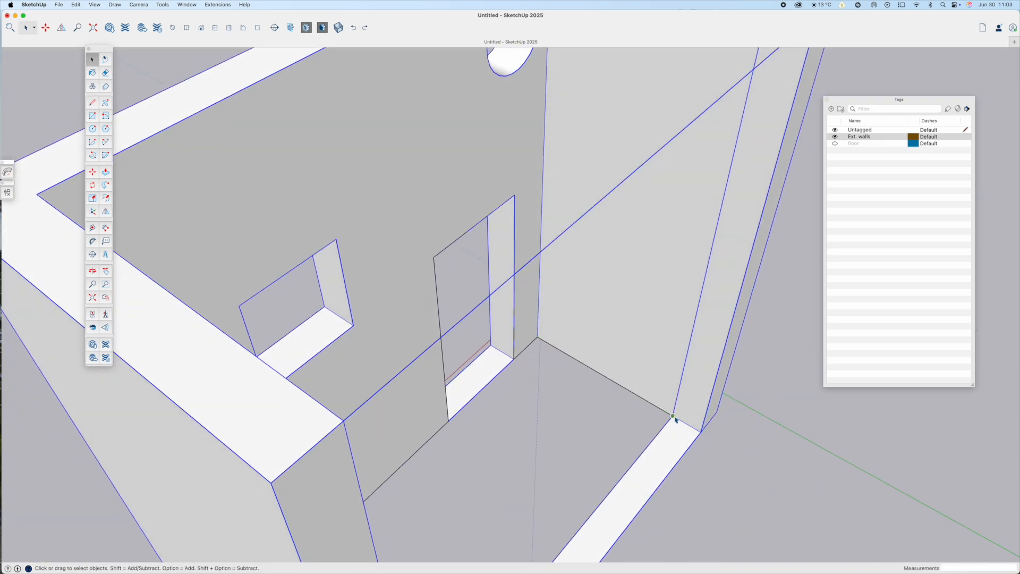
# Step: Hide the Ext. walls tag to isolate the traced line path
pyautogui.click(836, 137)
pyautogui.moveTo(608, 296)
pyautogui.mouseDown(button='middle')
pyautogui.moveTo(549, 407)
pyautogui.moveTo(414, 432)
pyautogui.moveTo(335, 252)
pyautogui.moveTo(312, 275)
pyautogui.moveTo(132, 296)
pyautogui.mouseUp(button='middle')
pyautogui.scroll(3, 292, 418)
pyautogui.scroll(4, 292, 418)
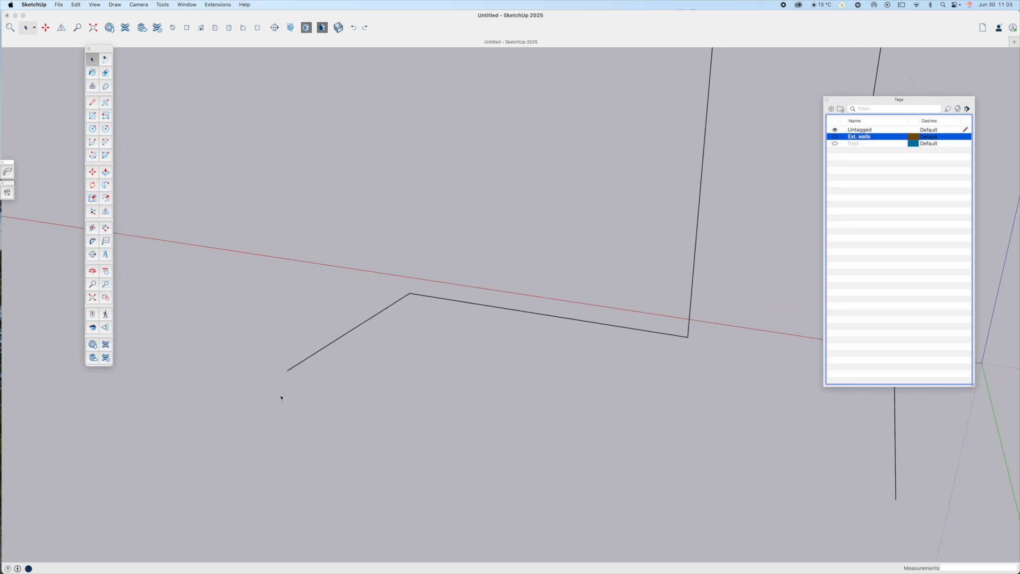
# Step: Search 3D Warehouse for decorative trims, accepting the cookie notice, and browse the models for a door trim
pyautogui.click(110, 28)
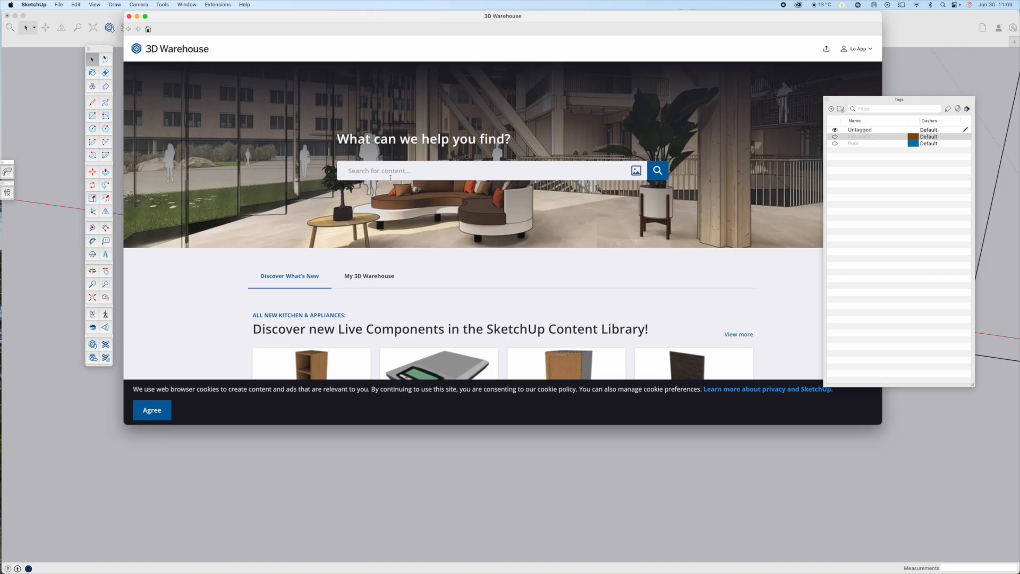
pyautogui.write('decorative trims')
pyautogui.press('Return')
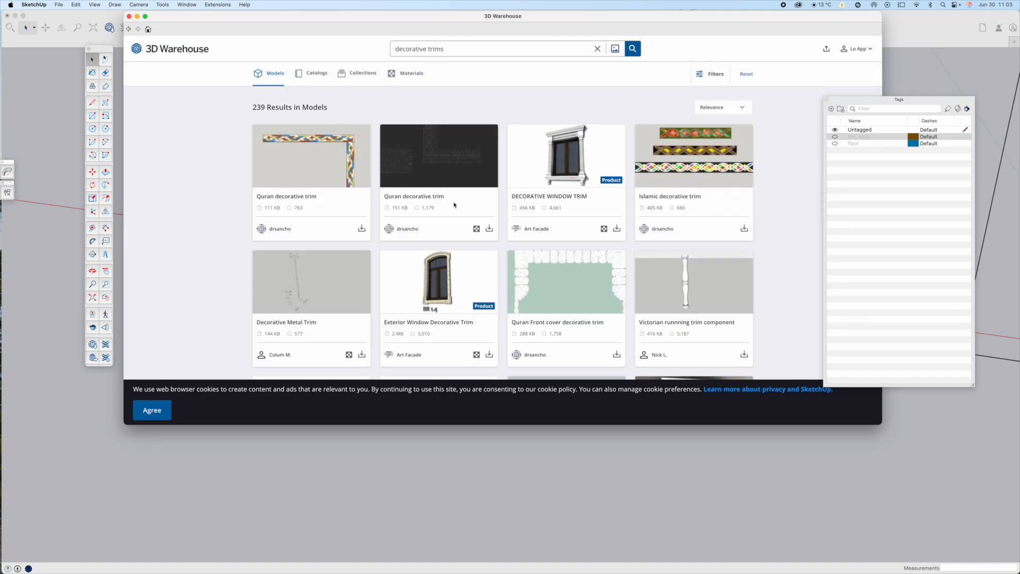
pyautogui.scroll(-1, 515, 273)
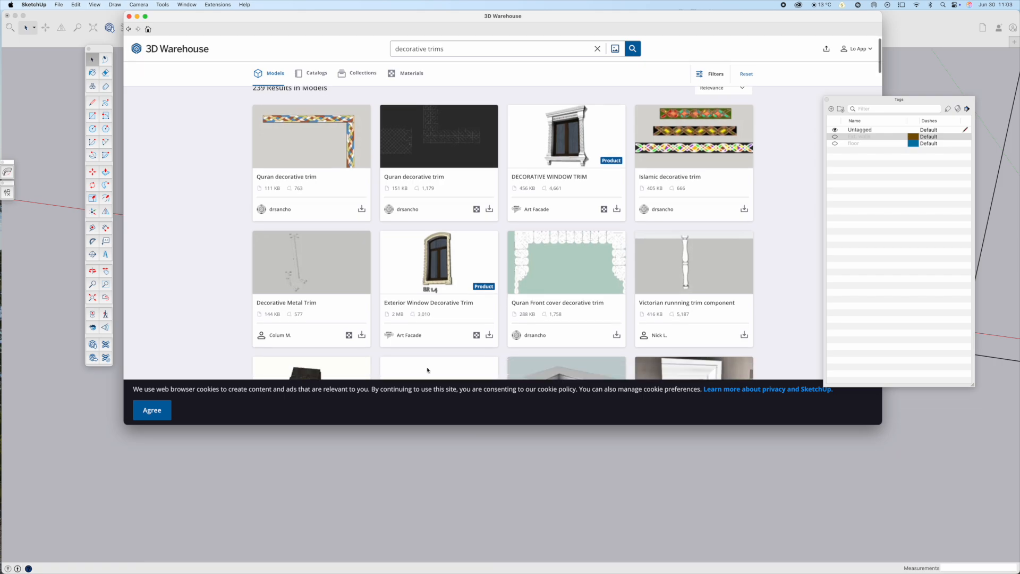
pyautogui.click(152, 410)
pyautogui.scroll(-10, 531, 307)
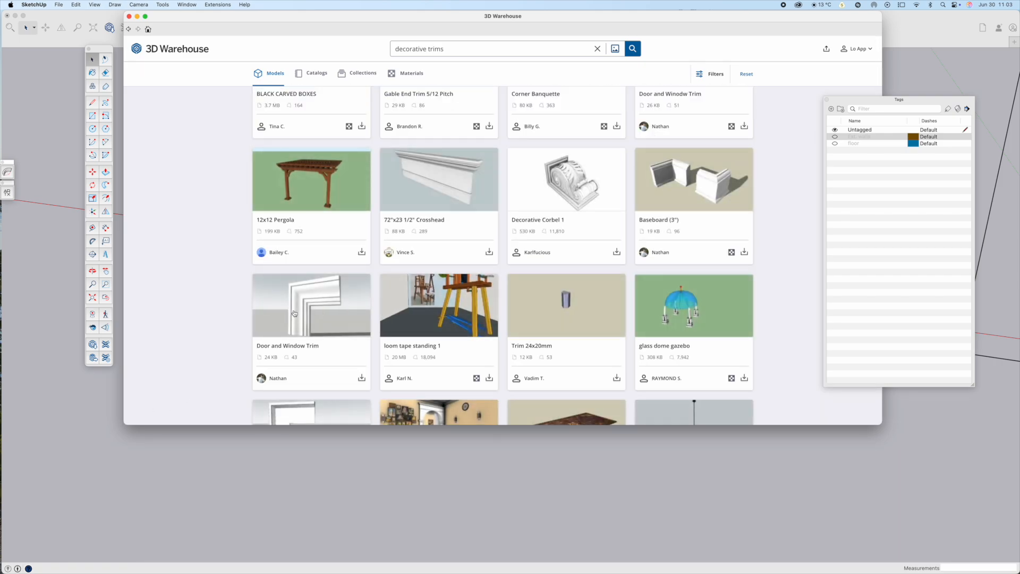
# Step: Download the Door and Window Trim model directly into the current model and place it near the path's open end
pyautogui.click(329, 290)
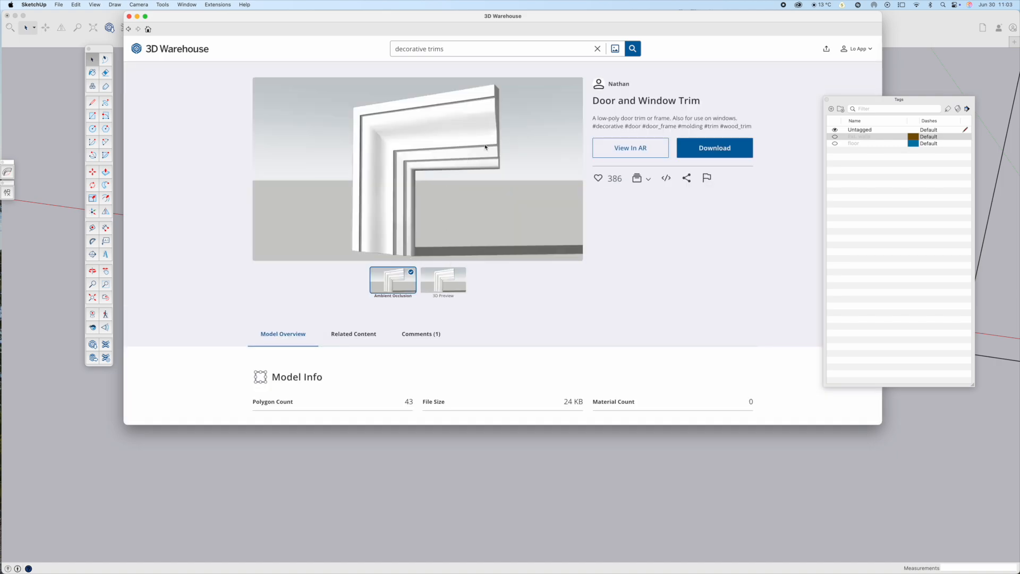
pyautogui.click(445, 280)
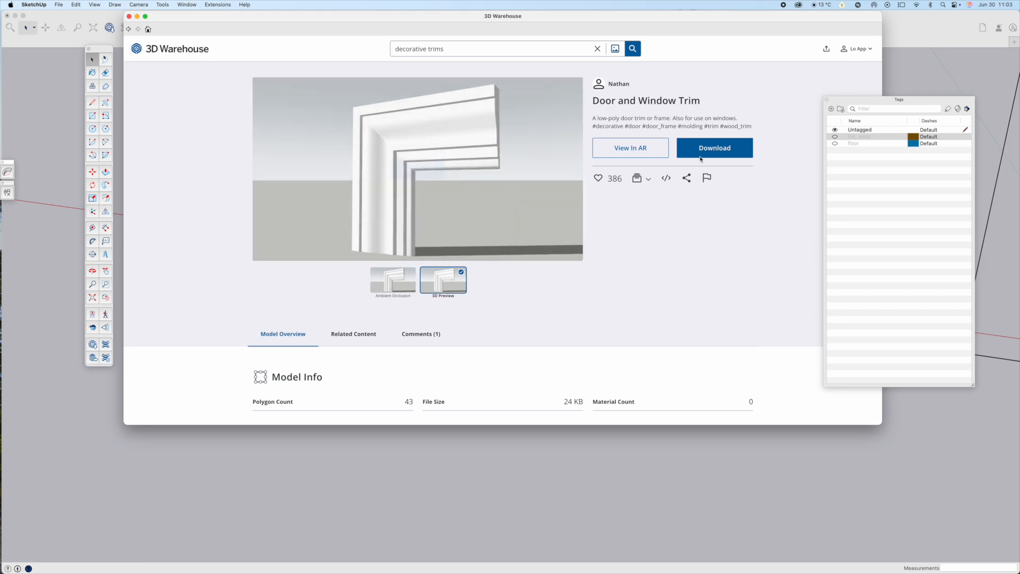
pyautogui.click(731, 149)
pyautogui.click(514, 197)
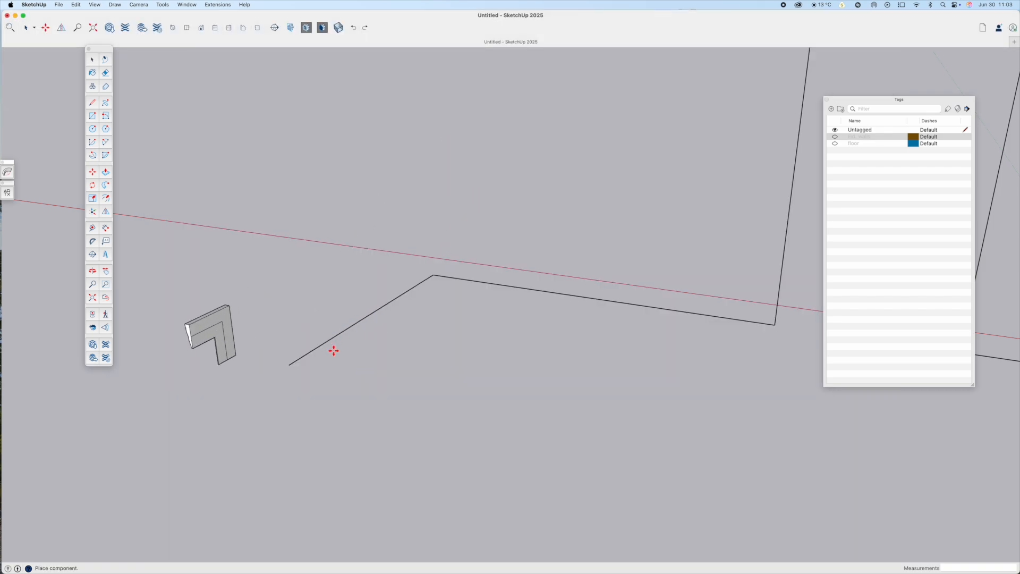
pyautogui.click(343, 377)
# Step: Explode the placed door and window trim component
pyautogui.moveTo(343, 377); pyautogui.dragTo(202, 365, button='middle')
pyautogui.scroll(5, 203, 365)
pyautogui.press('space')
pyautogui.rightClick(189, 346)
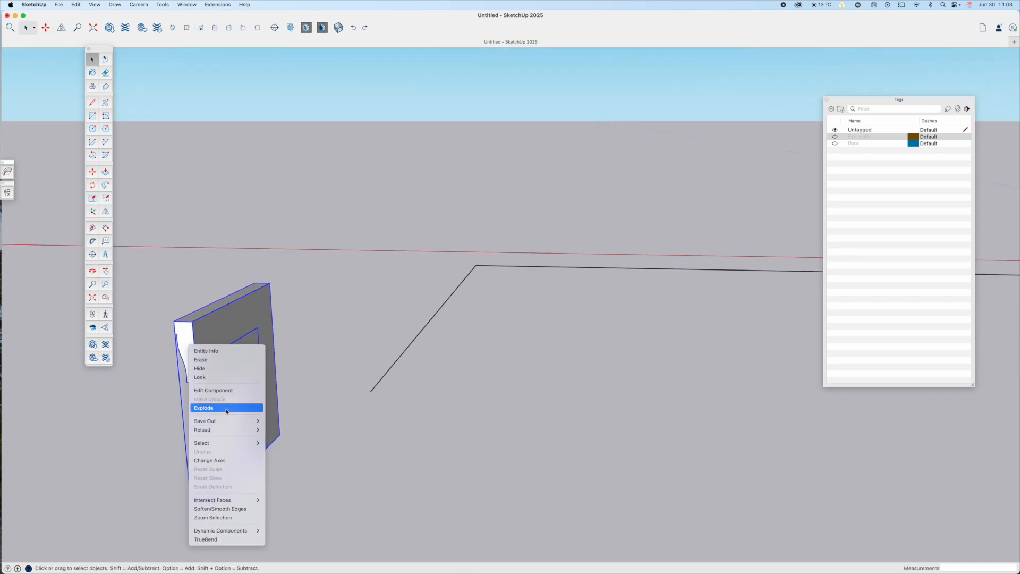
pyautogui.click(227, 411)
# Step: Copy the trim's end profile face with its edges into the empty space between the trim and the path
pyautogui.click(191, 352)
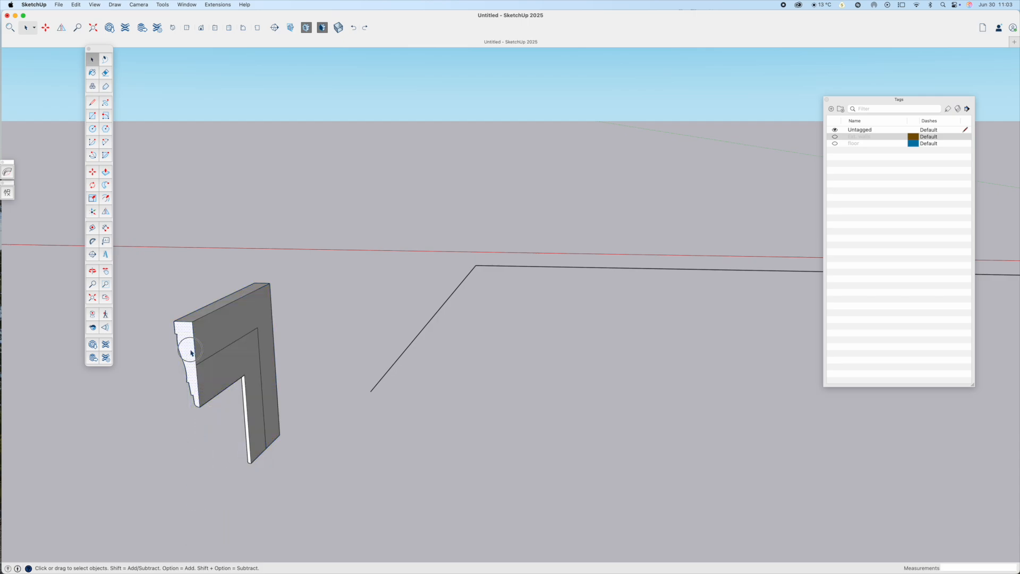
pyautogui.doubleClick(192, 352)
pyautogui.press('m')
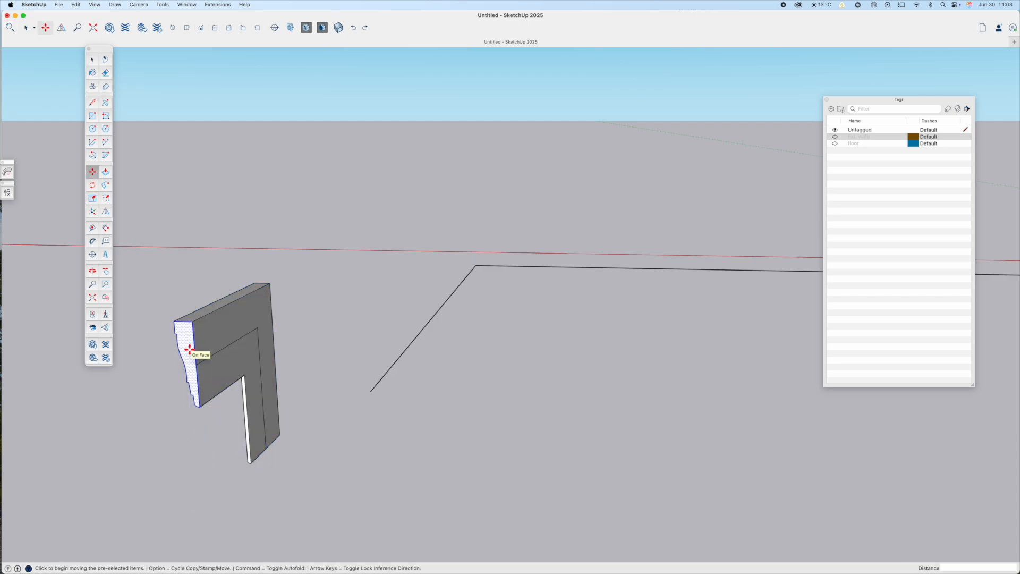
pyautogui.press('alt')
pyautogui.click(190, 350)
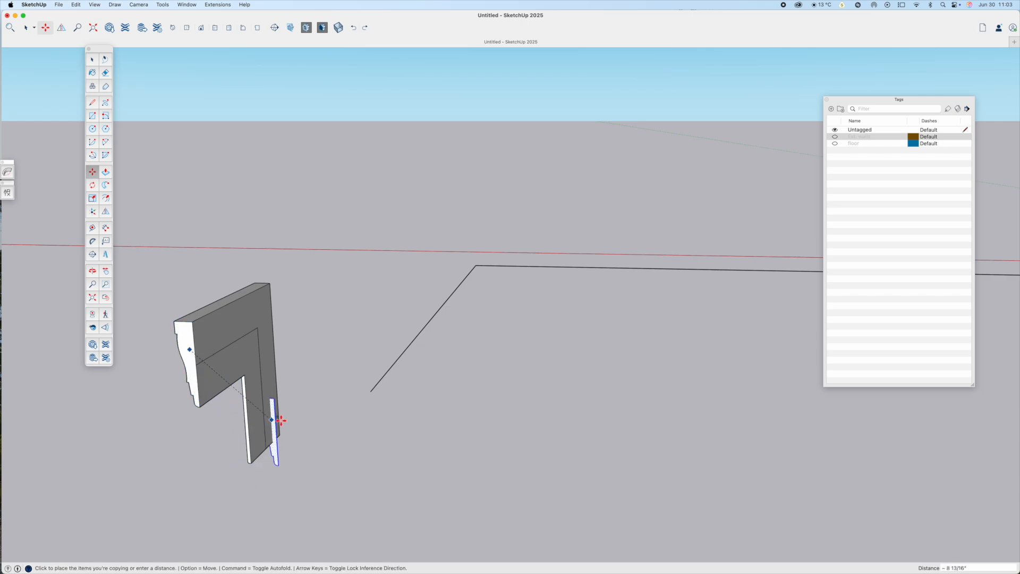
pyautogui.click(355, 371)
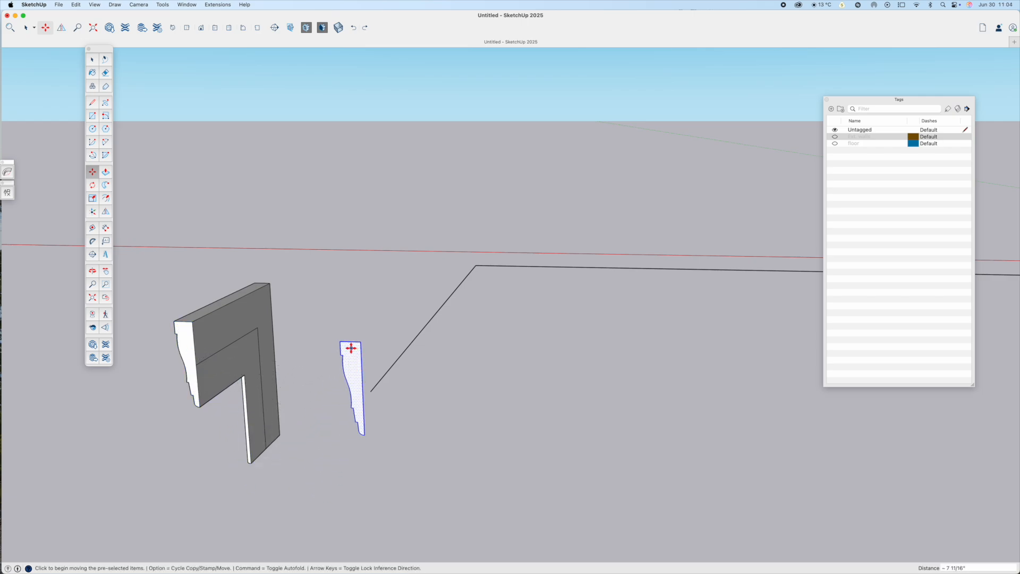
# Step: Group the copied trim profile and rotate it upright so its thick end sits at the base
pyautogui.rightClick(352, 353)
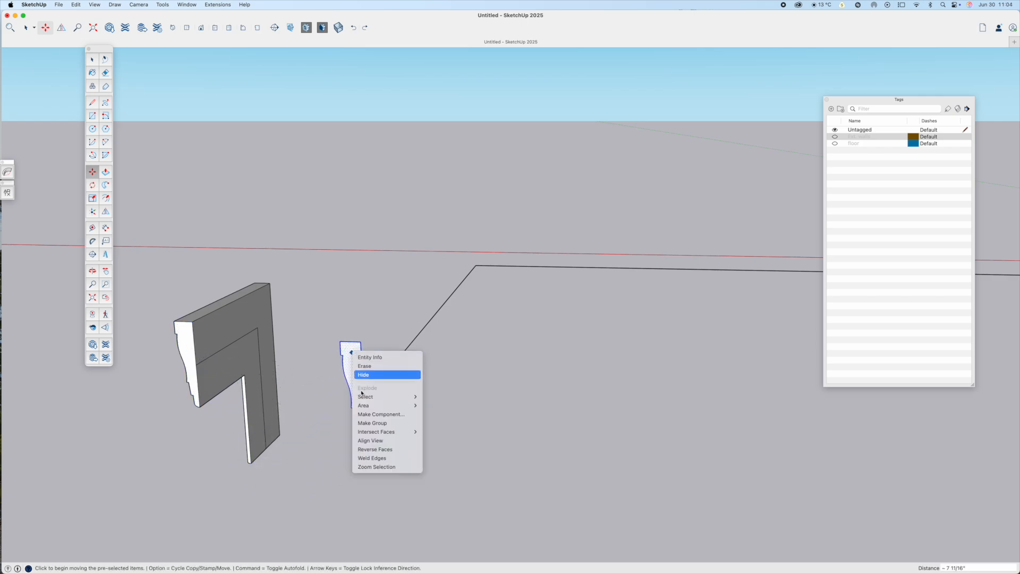
pyautogui.click(367, 424)
pyautogui.click(351, 351)
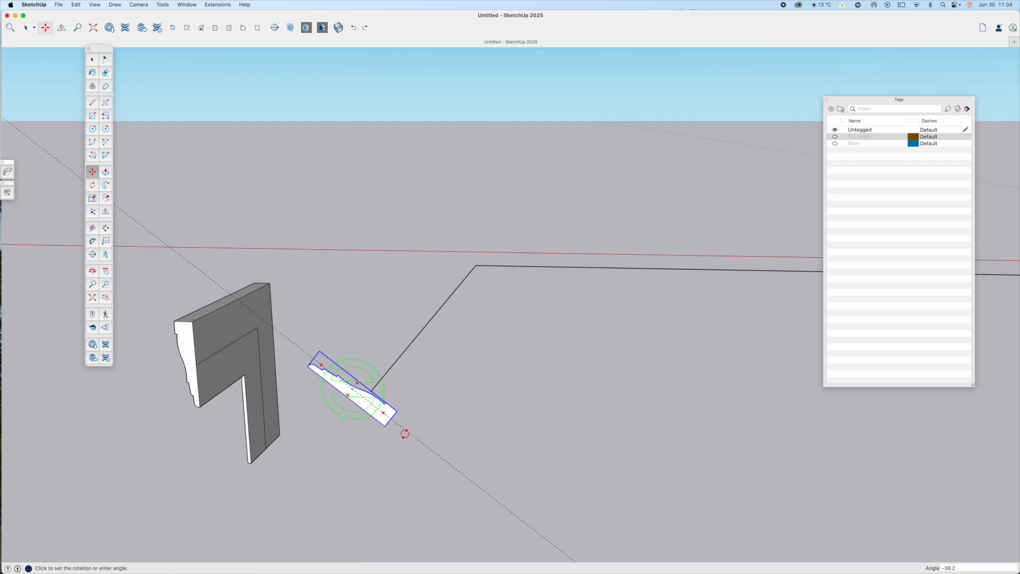
pyautogui.click(360, 450)
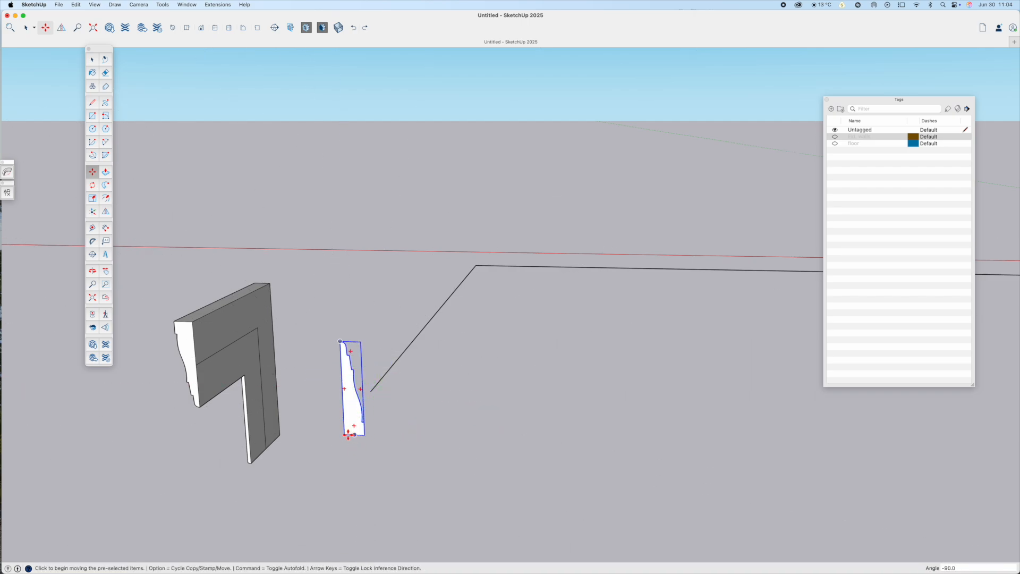
# Step: Move the grouped trim profile by its base corner onto the path's open end and measure its height
pyautogui.click(342, 435)
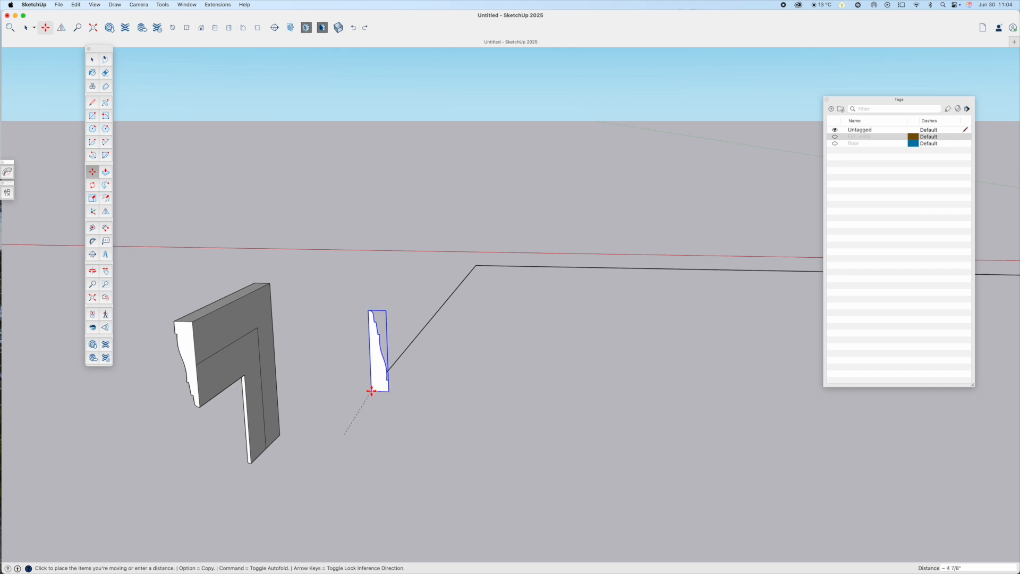
pyautogui.click(370, 390)
pyautogui.moveTo(370, 390); pyautogui.dragTo(299, 424, button='middle')
pyautogui.scroll(5, 476, 406)
pyautogui.press('t')
pyautogui.click(454, 351)
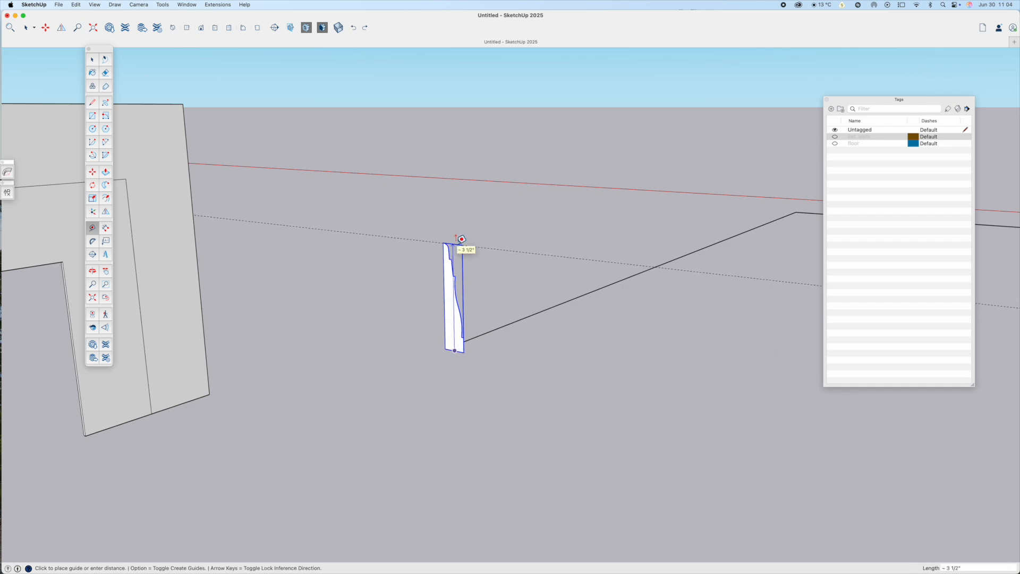
pyautogui.press('space')
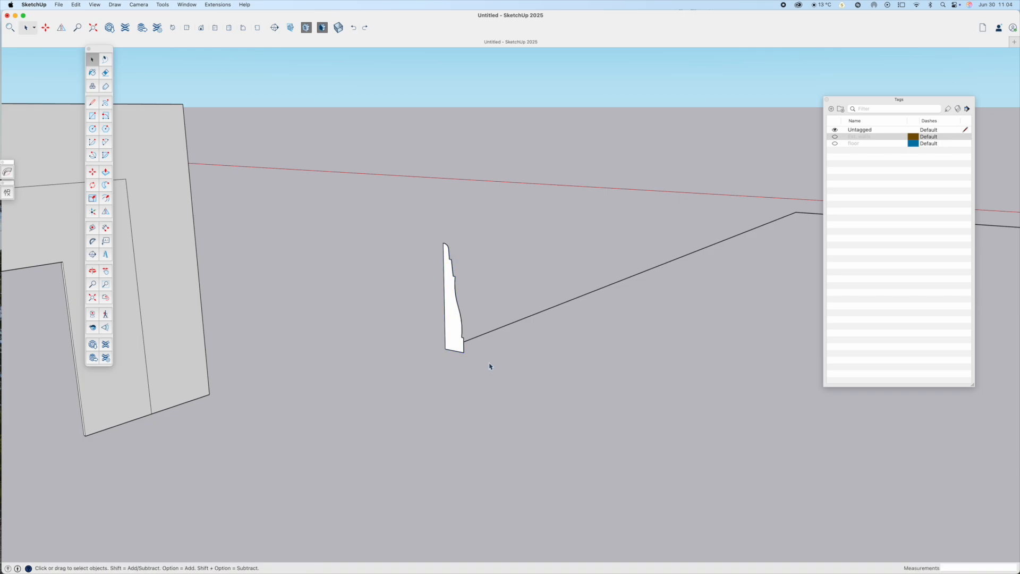
# Step: Explode the trim profile group at the path's open end
pyautogui.scroll(-3, 487, 364)
pyautogui.click(473, 349)
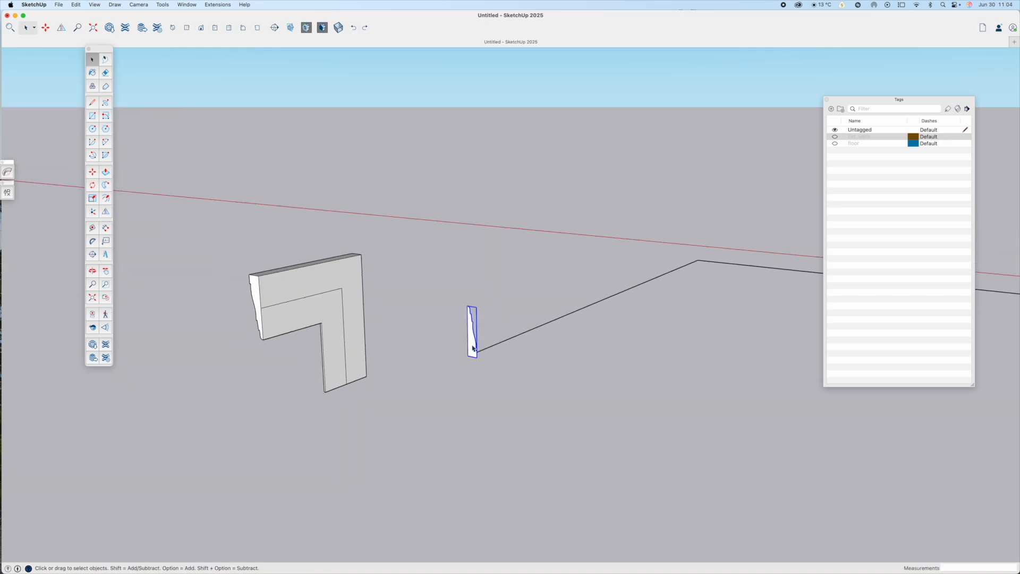
pyautogui.rightClick(472, 347)
pyautogui.click(494, 399)
pyautogui.click(530, 368)
# Step: Delete the leftover L-shaped door and window trim model beside the path
pyautogui.scroll(-1, 533, 368)
pyautogui.scroll(-2, 533, 368)
pyautogui.keyDown('shift'); pyautogui.moveTo(533, 367); pyautogui.dragTo(360, 360, button='middle'); pyautogui.keyUp('shift')
pyautogui.scroll(-2, 200, 315)
pyautogui.moveTo(150, 281); pyautogui.dragTo(259, 389)
pyautogui.press('Delete')
# Step: Extrude the trim profile with Follow Me along the entire traced path around the walls and doorway
pyautogui.moveTo(449, 354); pyautogui.dragTo(370, 405, button='middle')
pyautogui.moveTo(472, 413); pyautogui.dragTo(262, 251)
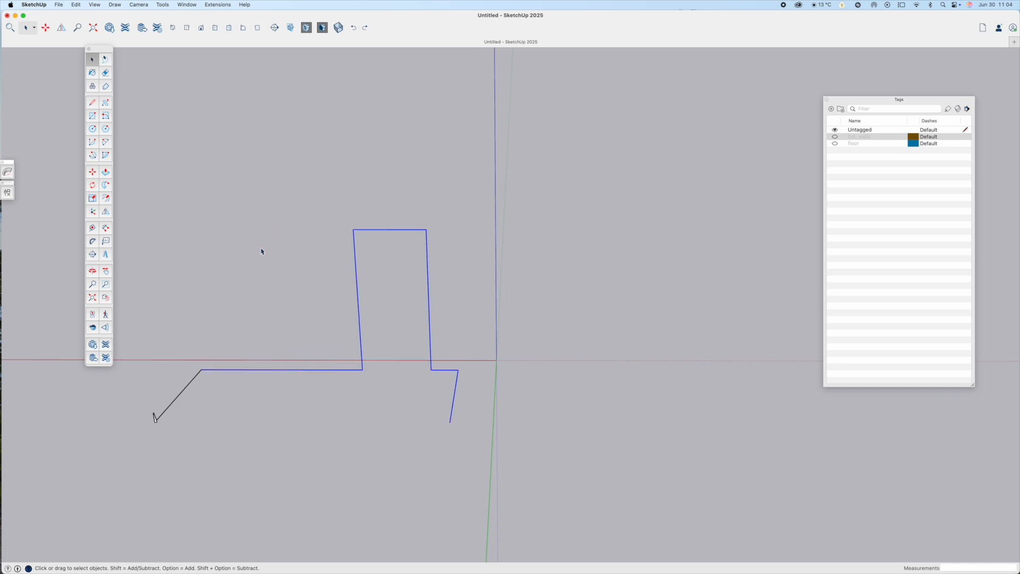
pyautogui.keyDown('shift'); pyautogui.click(181, 398); pyautogui.keyUp('shift')
pyautogui.click(105, 186)
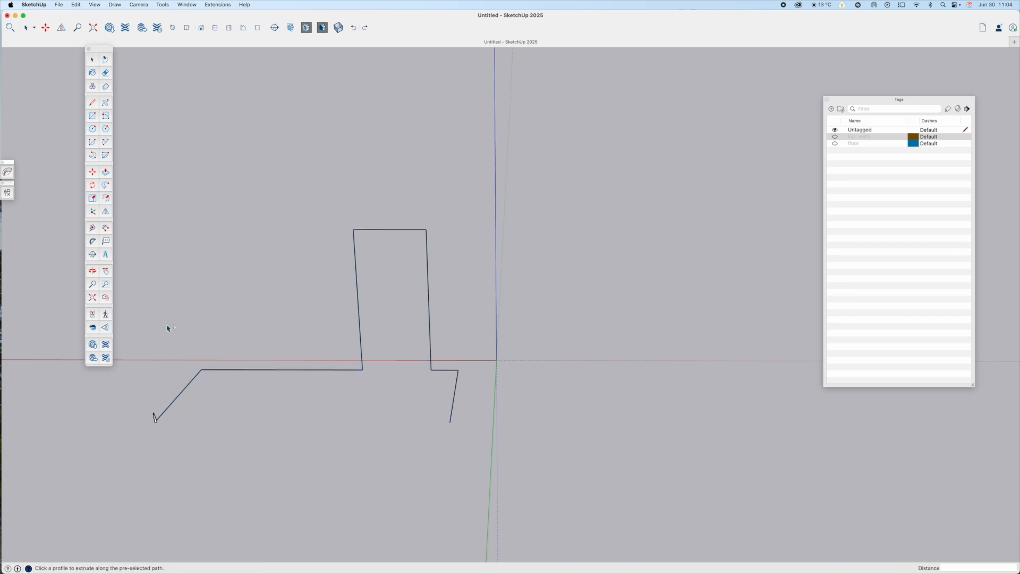
pyautogui.scroll(4, 189, 423)
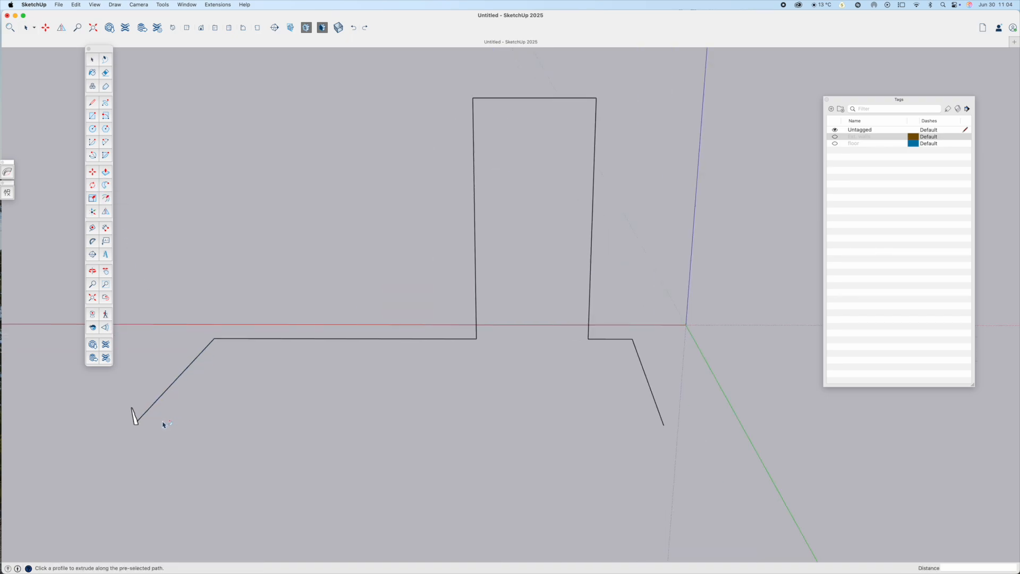
pyautogui.click(136, 422)
pyautogui.moveTo(219, 413); pyautogui.dragTo(401, 410, button='middle')
pyautogui.scroll(-4, 401, 408)
pyautogui.scroll(-2, 400, 407)
pyautogui.press('space')
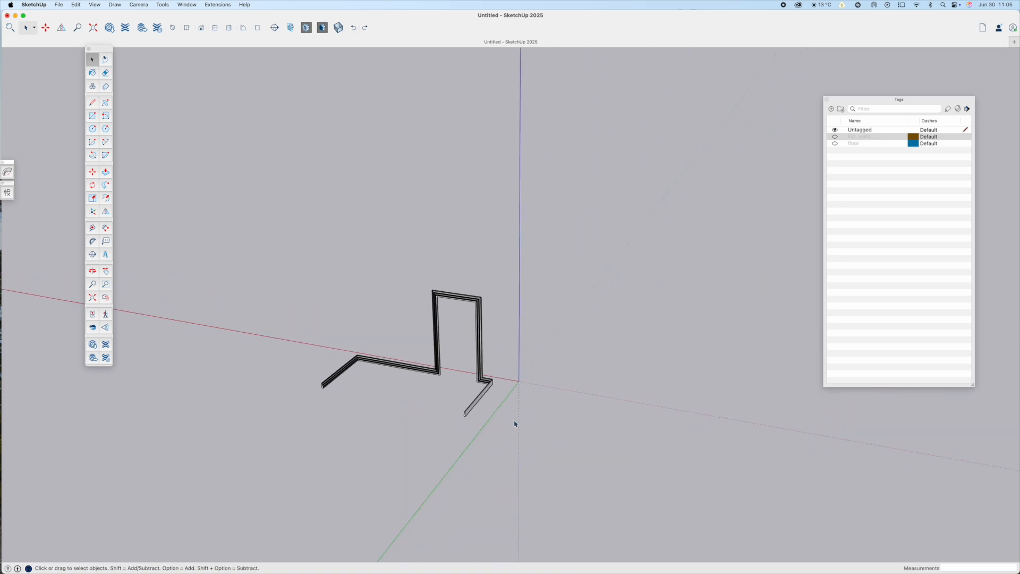
# Step: Make the Ext. walls tag visible and inspect the baseboard and door trim against the walls
pyautogui.moveTo(546, 420); pyautogui.dragTo(611, 406, button='middle')
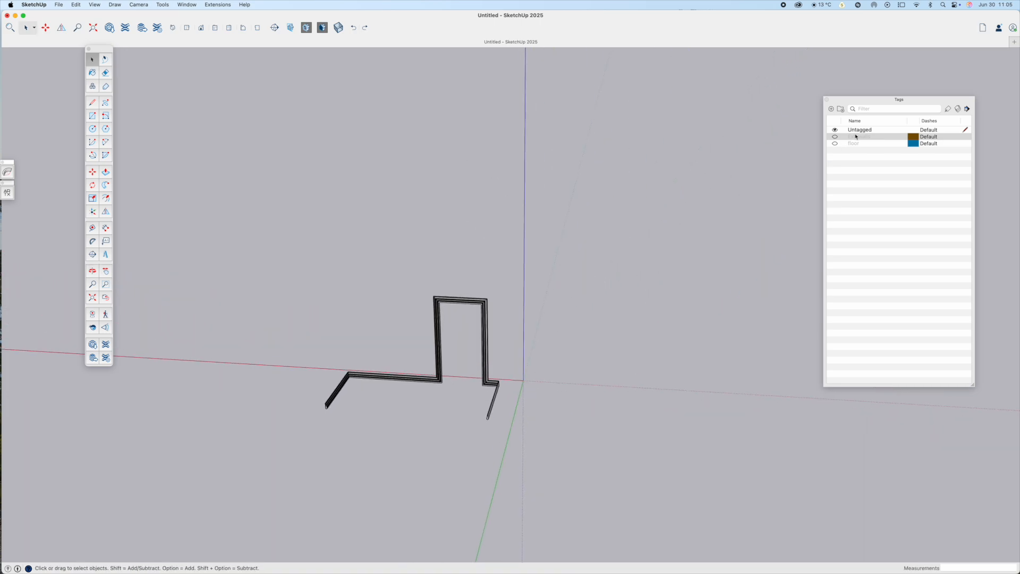
pyautogui.click(836, 138)
pyautogui.scroll(5, 422, 358)
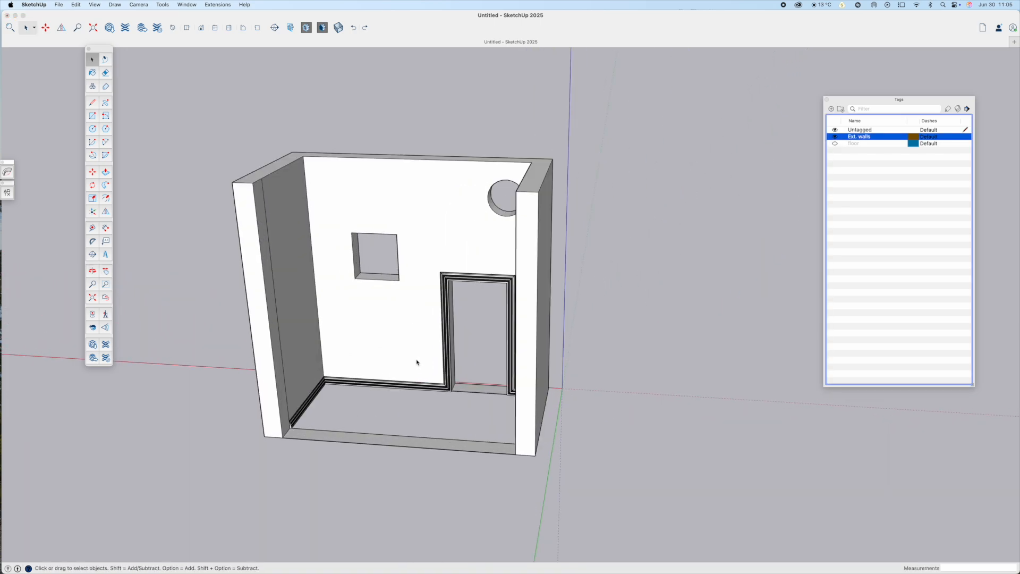
pyautogui.moveTo(419, 362); pyautogui.dragTo(448, 364, button='middle')
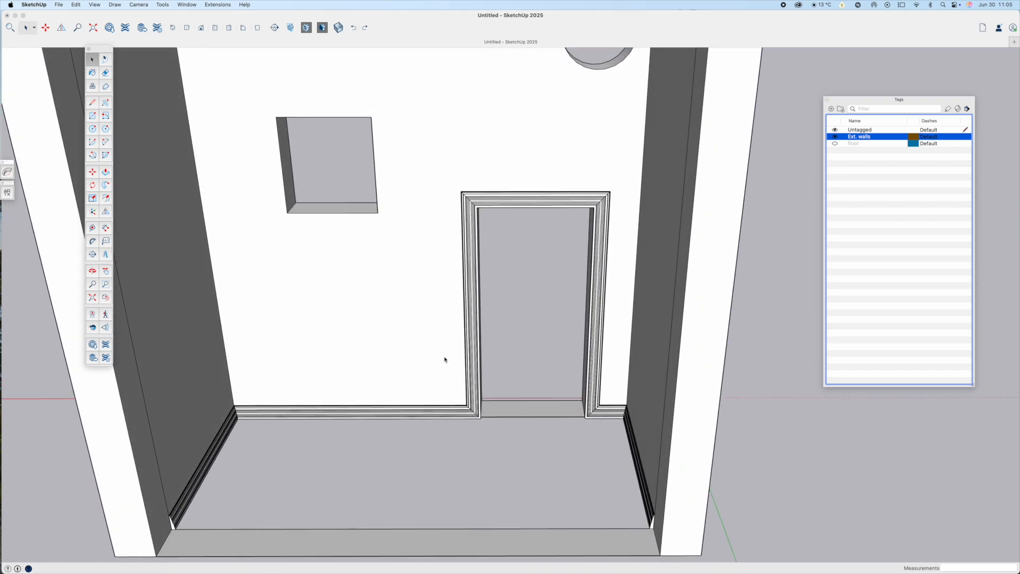
pyautogui.click(414, 296)
pyautogui.click(302, 290)
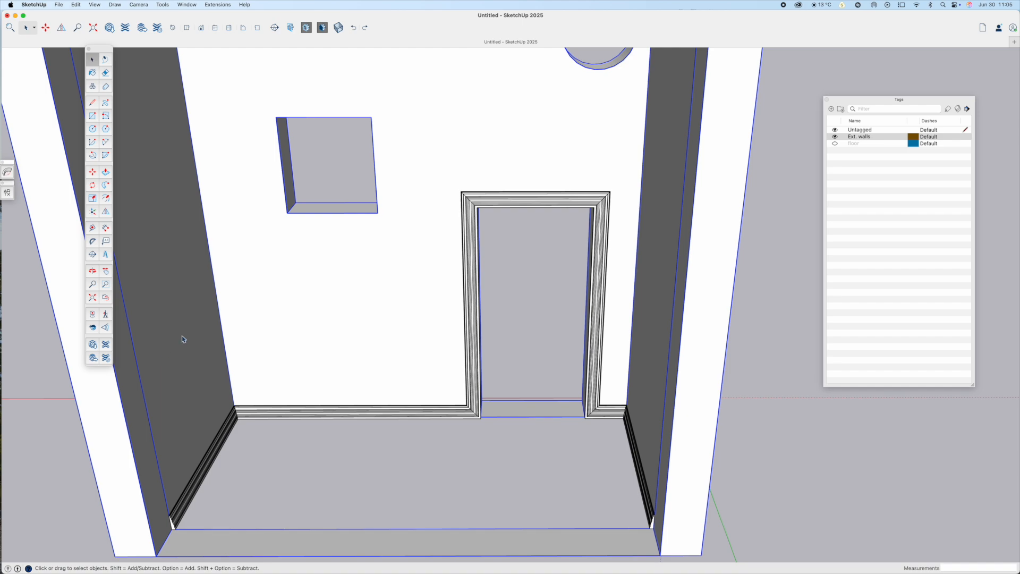
pyautogui.scroll(2, 284, 230)
pyautogui.press('r')
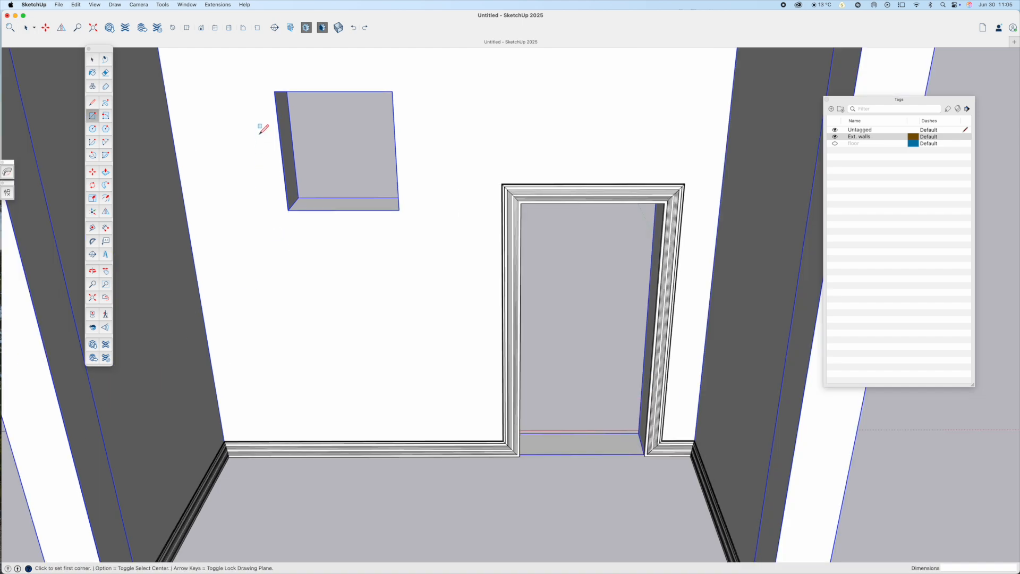
pyautogui.click(274, 92)
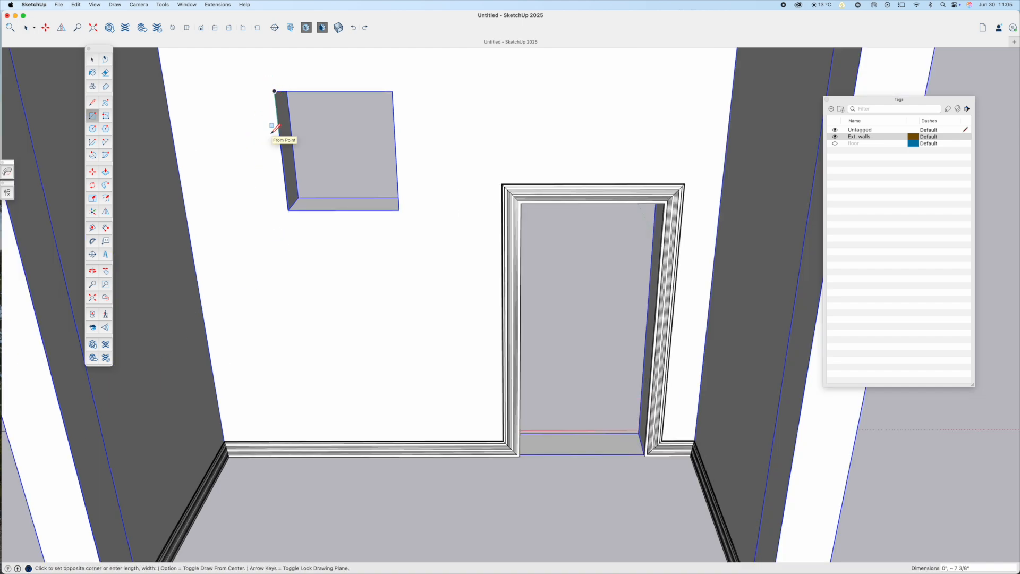
pyautogui.press('Delete')
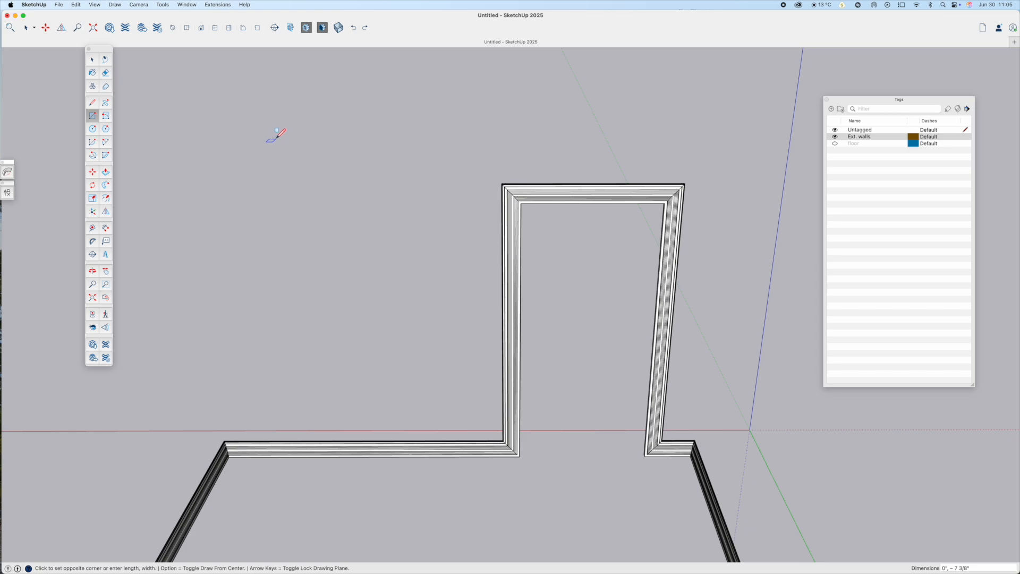
pyautogui.press('super+z')
pyautogui.press('space')
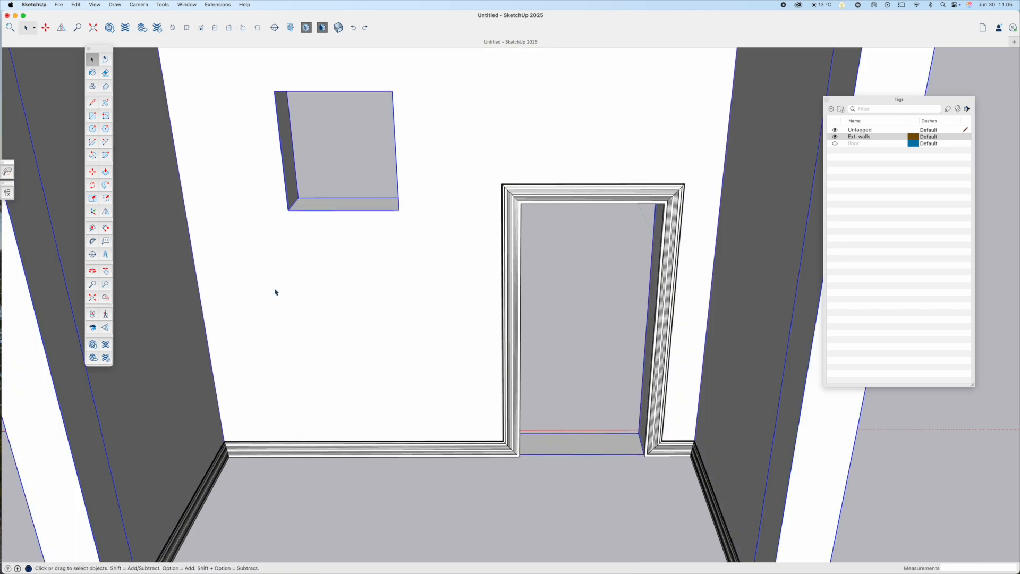
# Step: Trace the four inner edges of the square window opening with the Line tool, corner to corner
pyautogui.click(93, 102)
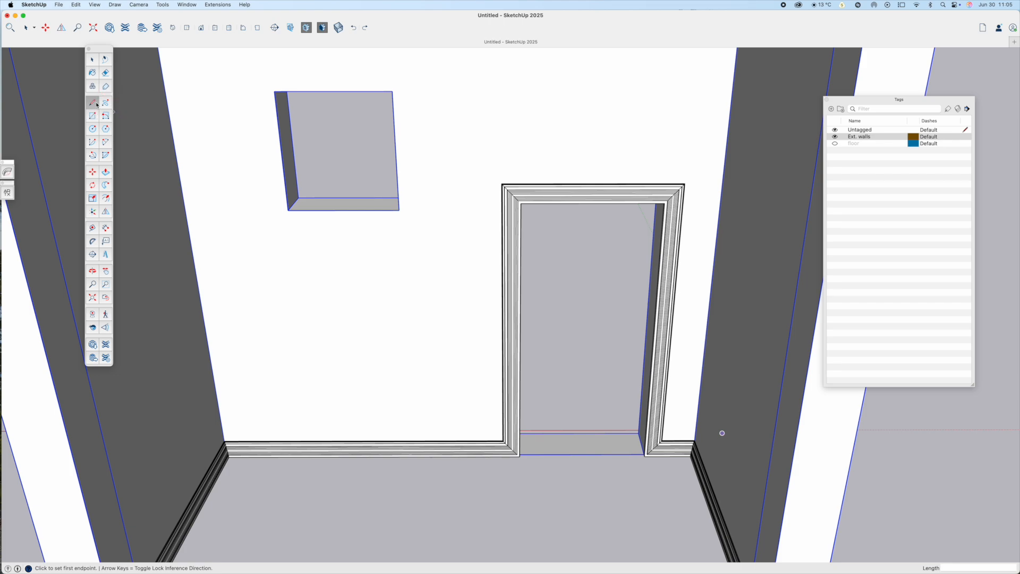
pyautogui.click(276, 90)
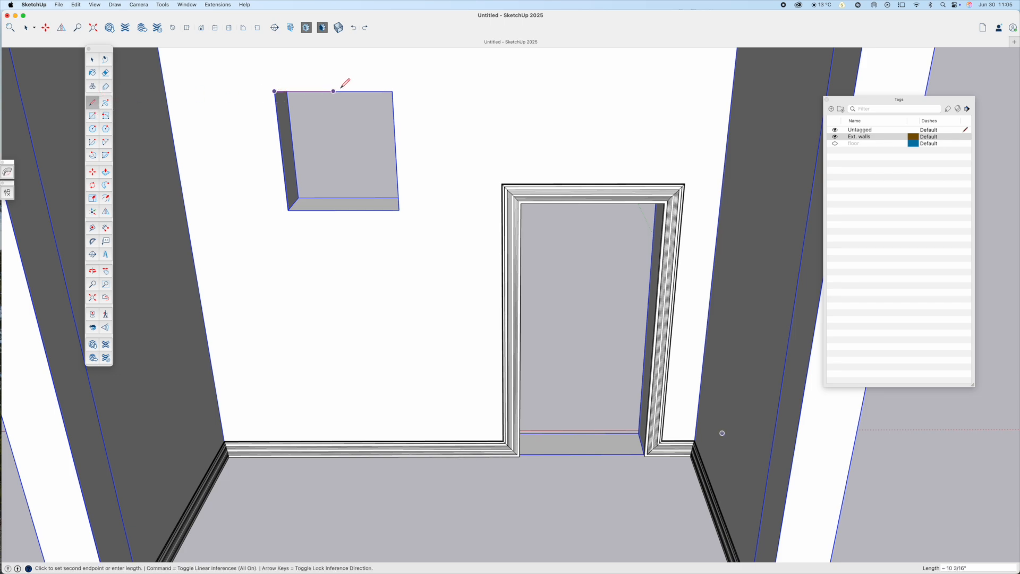
pyautogui.click(393, 91)
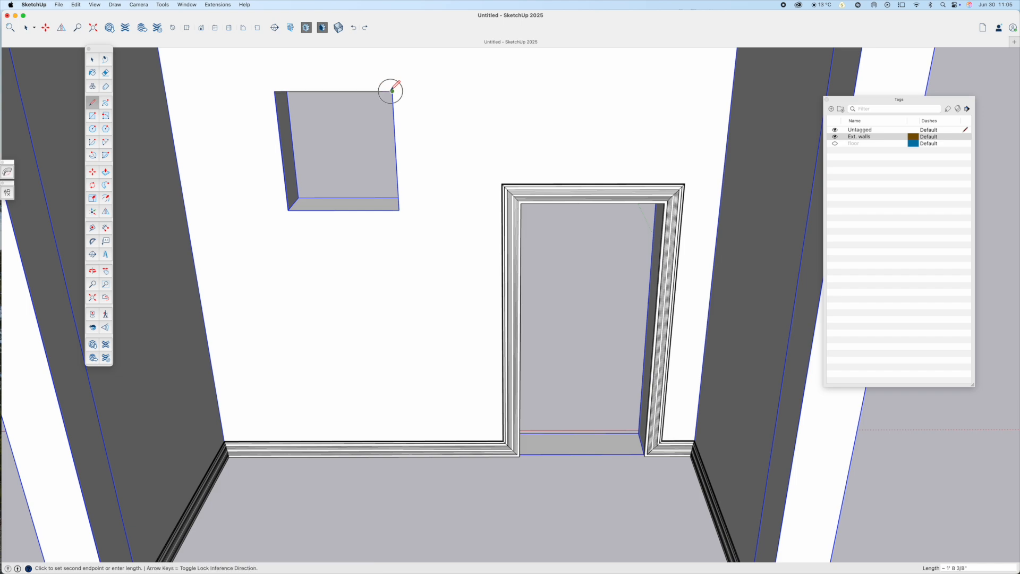
pyautogui.click(399, 210)
pyautogui.click(289, 210)
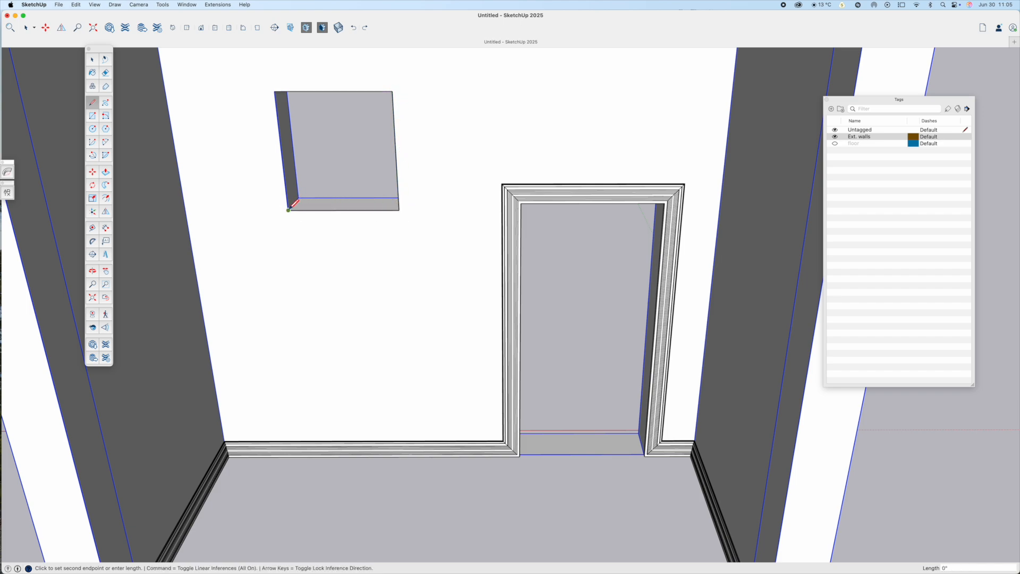
pyautogui.click(275, 91)
pyautogui.press('space')
# Step: Delete the face filling the traced window outline, keeping its edges, and hide the Ext. walls tag
pyautogui.click(320, 143)
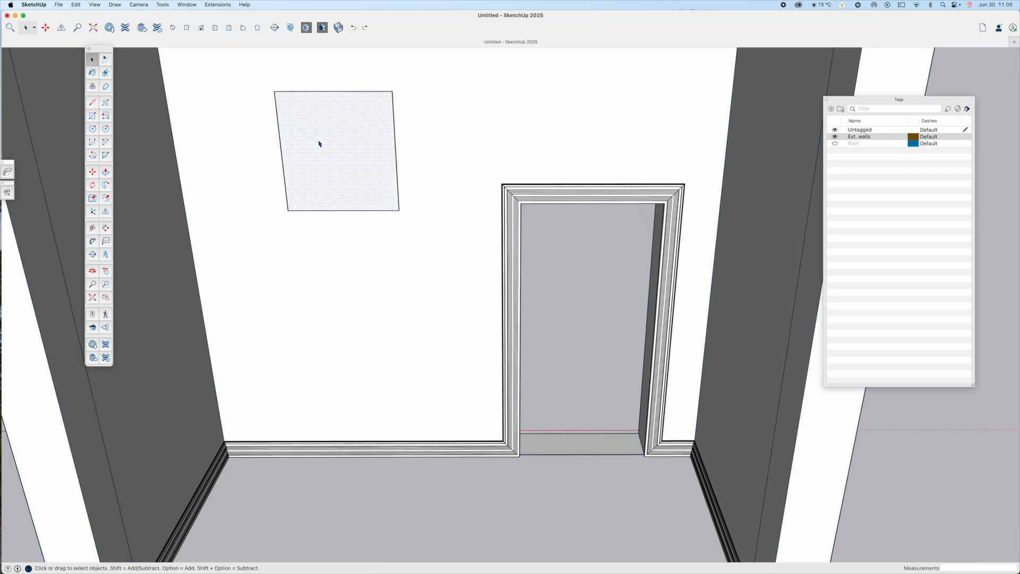
pyautogui.press('Delete')
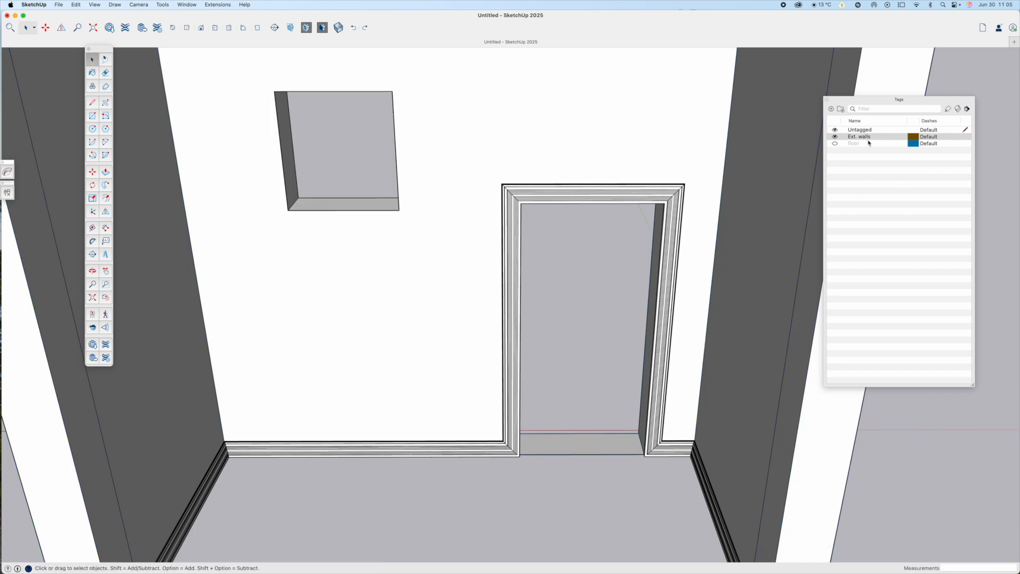
pyautogui.click(834, 136)
# Step: Draw a thin horizontal rectangle 3 inches long in the empty space beside the window outline
pyautogui.scroll(-3, 370, 154)
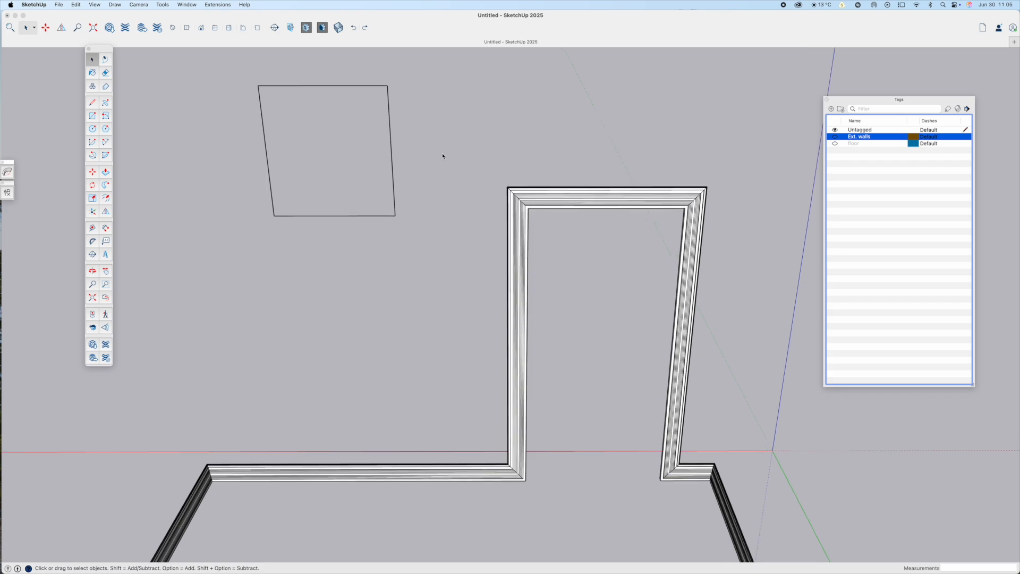
pyautogui.moveTo(371, 154); pyautogui.dragTo(419, 119, button='middle')
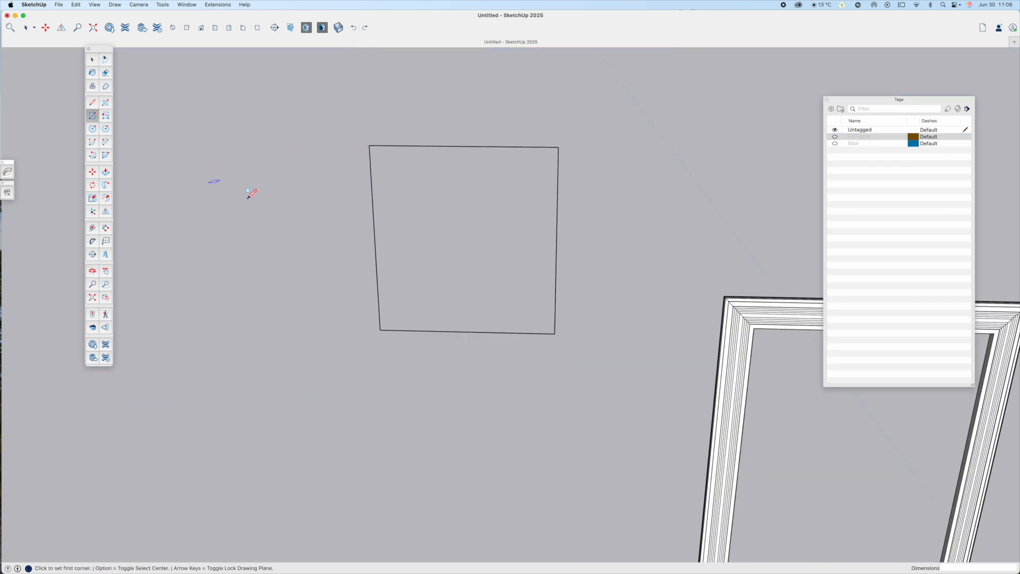
pyautogui.click(258, 226)
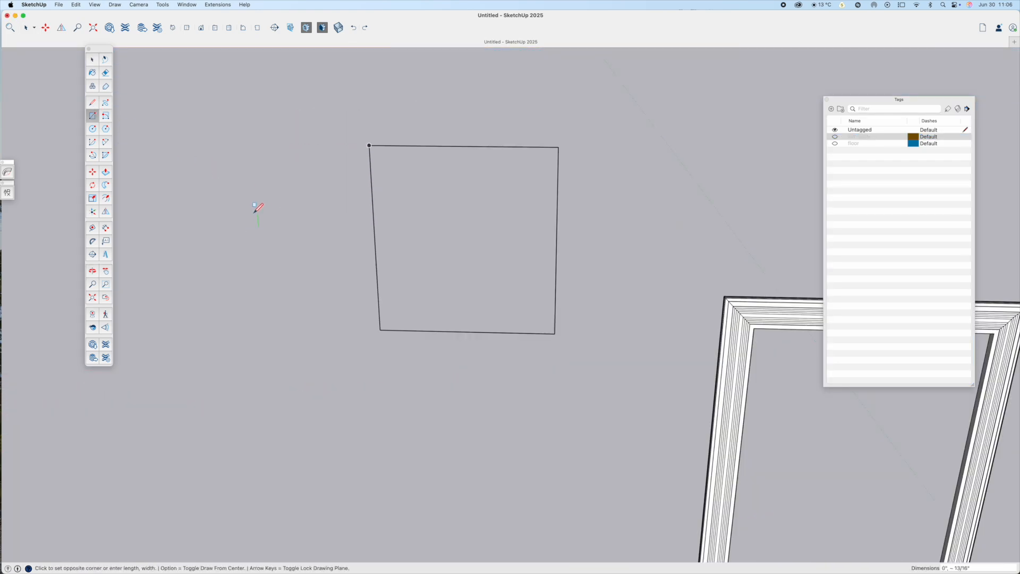
pyautogui.click(249, 206)
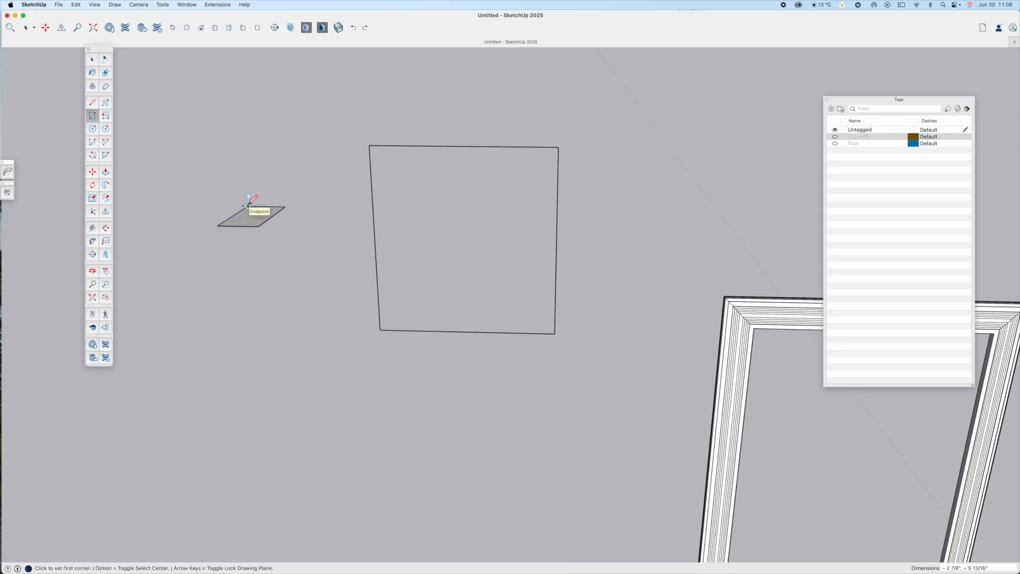
pyautogui.write('3')
pyautogui.press('Return')
pyautogui.press('space')
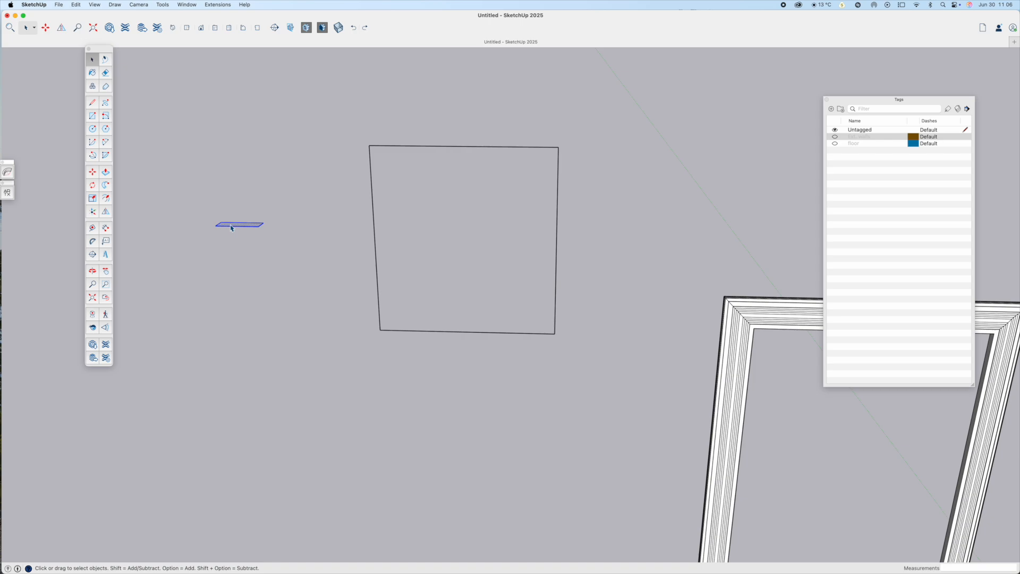
# Step: Group the thin rectangle and rotate it 90 degrees so it stands upright
pyautogui.rightClick(230, 225)
pyautogui.click(258, 296)
pyautogui.scroll(3, 225, 230)
pyautogui.press('m')
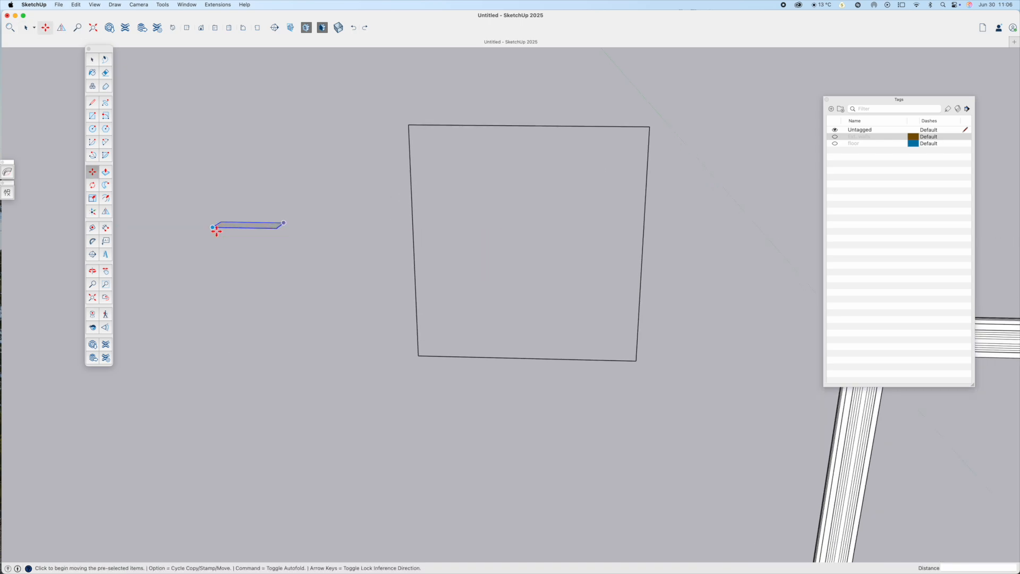
pyautogui.click(220, 230)
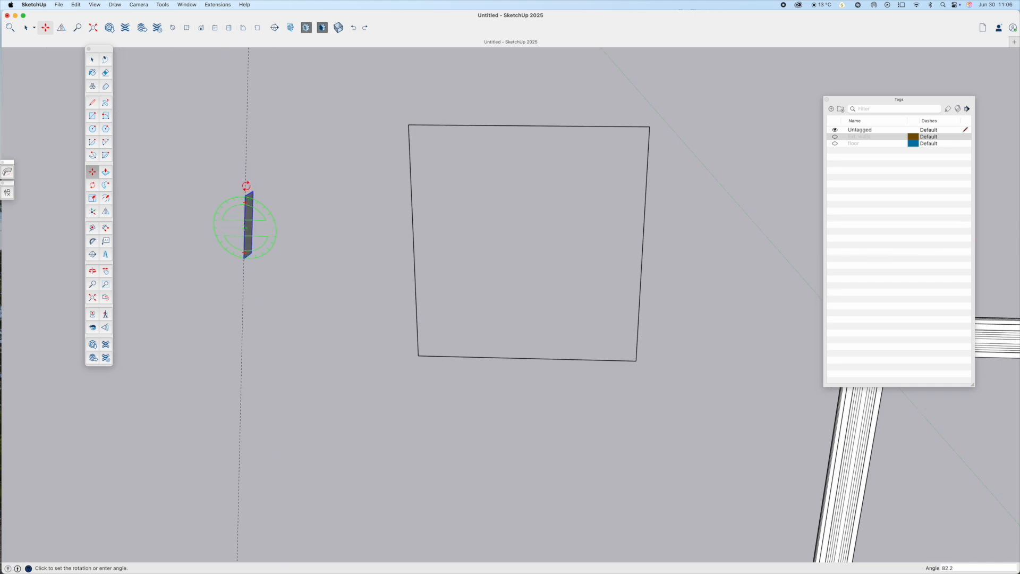
pyautogui.click(244, 187)
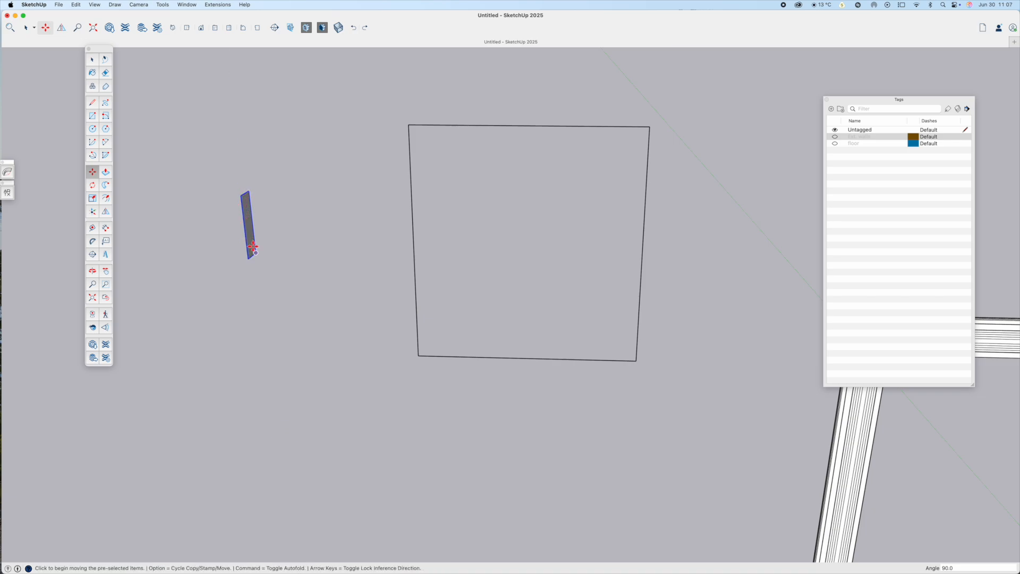
# Step: Move the upright rectangle by its lower corner onto the window outline's upper-left corner and explode its group
pyautogui.click(258, 252)
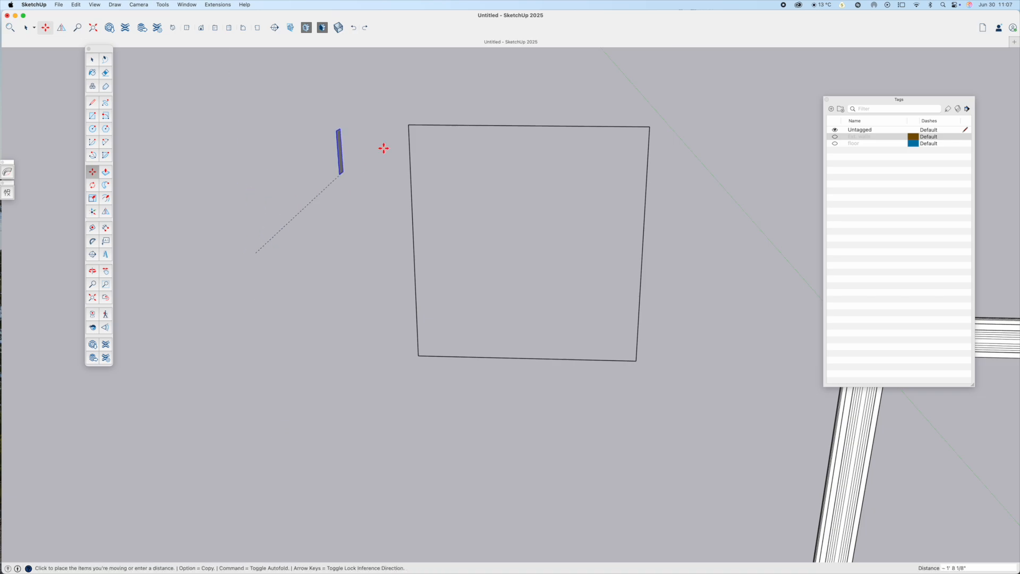
pyautogui.click(410, 125)
pyautogui.moveTo(501, 173); pyautogui.dragTo(332, 200, button='middle')
pyautogui.scroll(6, 331, 182)
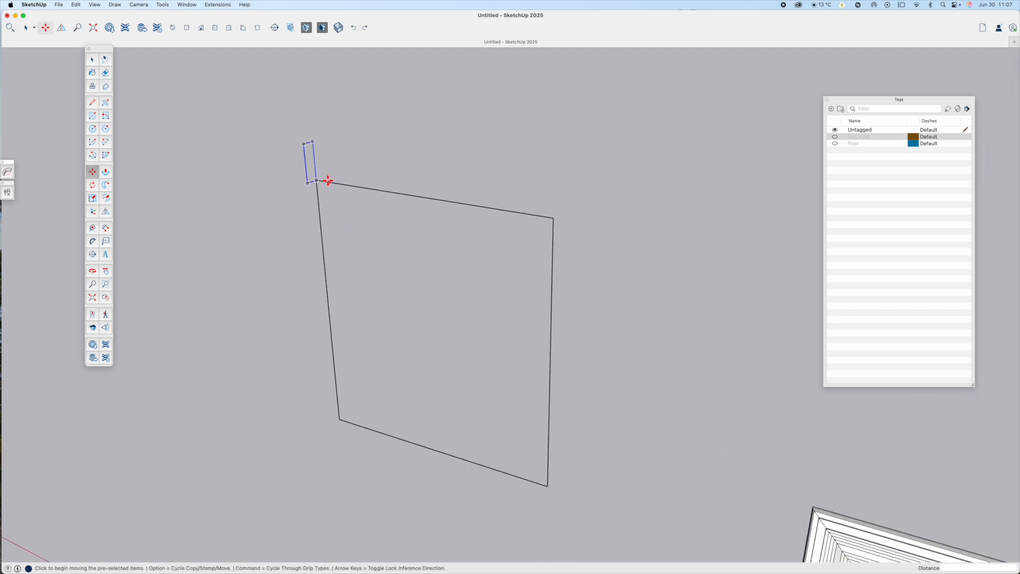
pyautogui.scroll(3, 321, 143)
pyautogui.press('space')
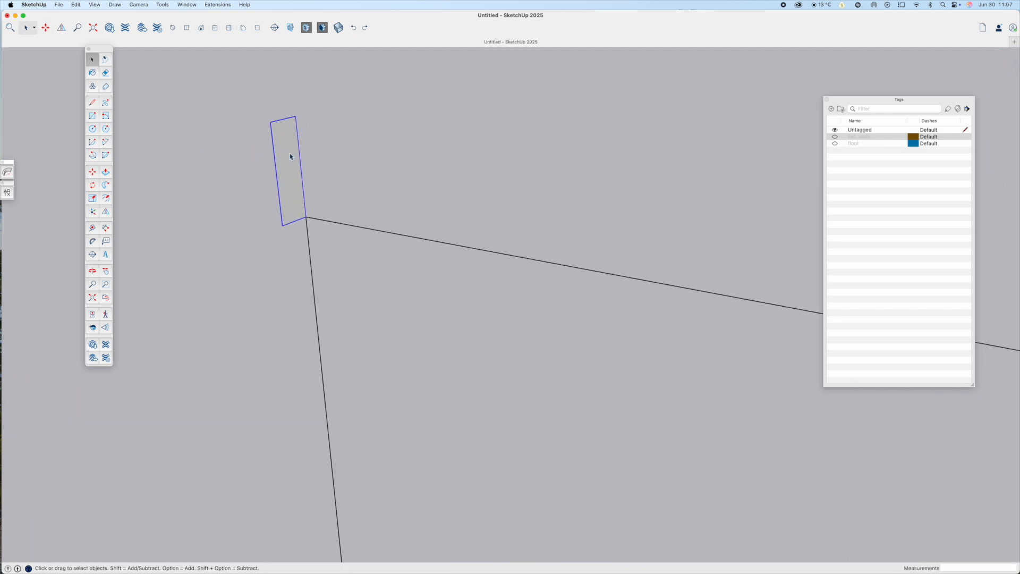
pyautogui.rightClick(290, 157)
pyautogui.click(307, 206)
# Step: Cut a V-shaped notch into the rectangle's upper end with two lines and erase the original top edge
pyautogui.click(92, 102)
pyautogui.click(296, 115)
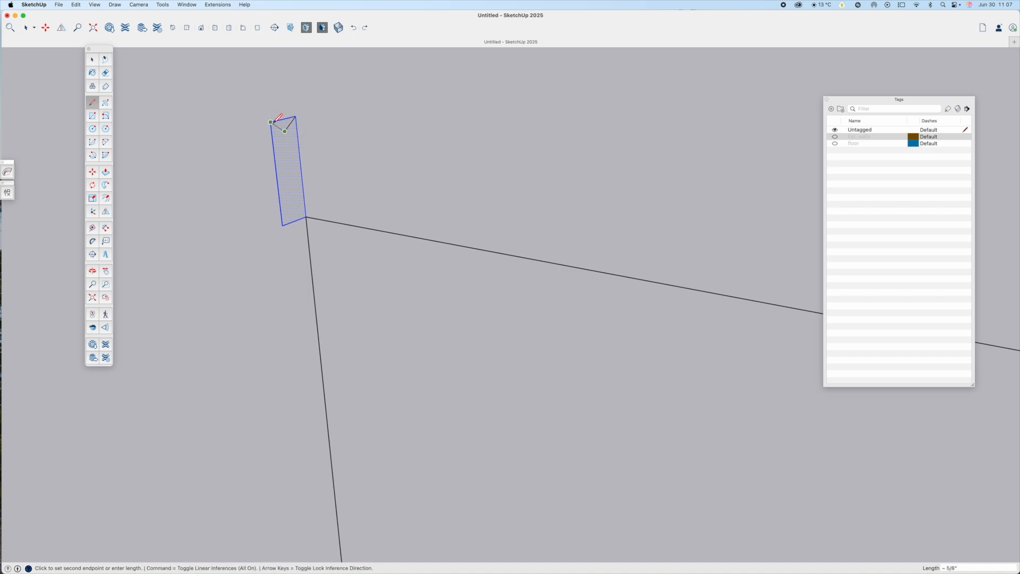
pyautogui.click(271, 122)
pyautogui.press('space')
pyautogui.press('e')
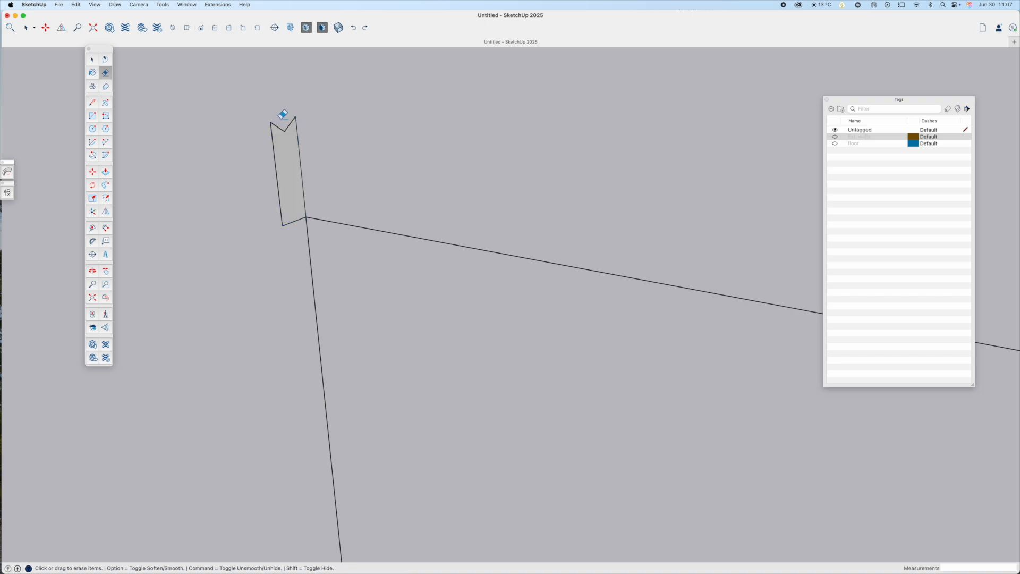
# Step: Extrude the notched profile around the whole window outline with Follow Me to form the window trim
pyautogui.scroll(-5, 338, 170)
pyautogui.hscroll(-3, 370, 243)
pyautogui.press('space')
pyautogui.moveTo(566, 426); pyautogui.dragTo(514, 364)
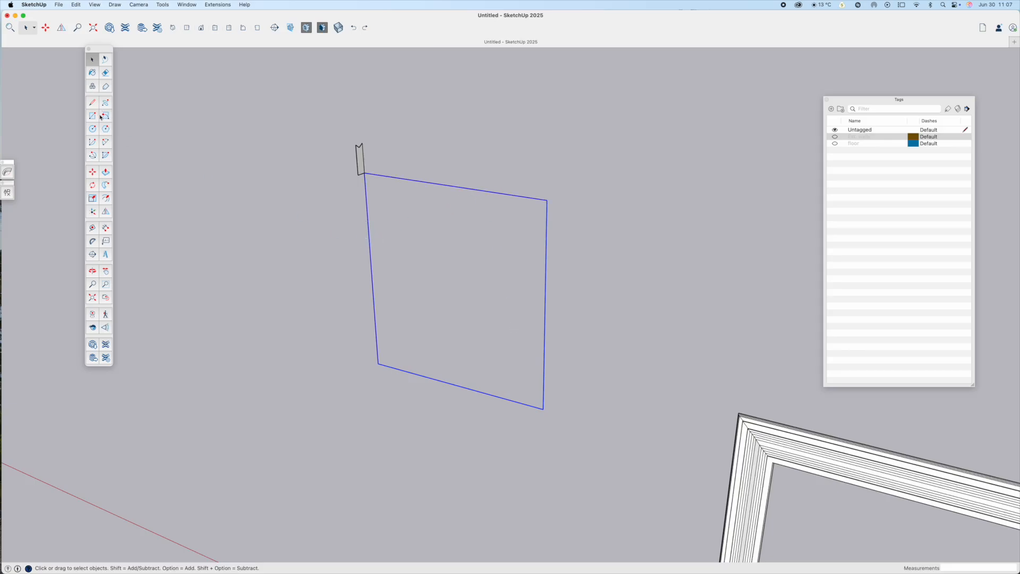
pyautogui.click(105, 186)
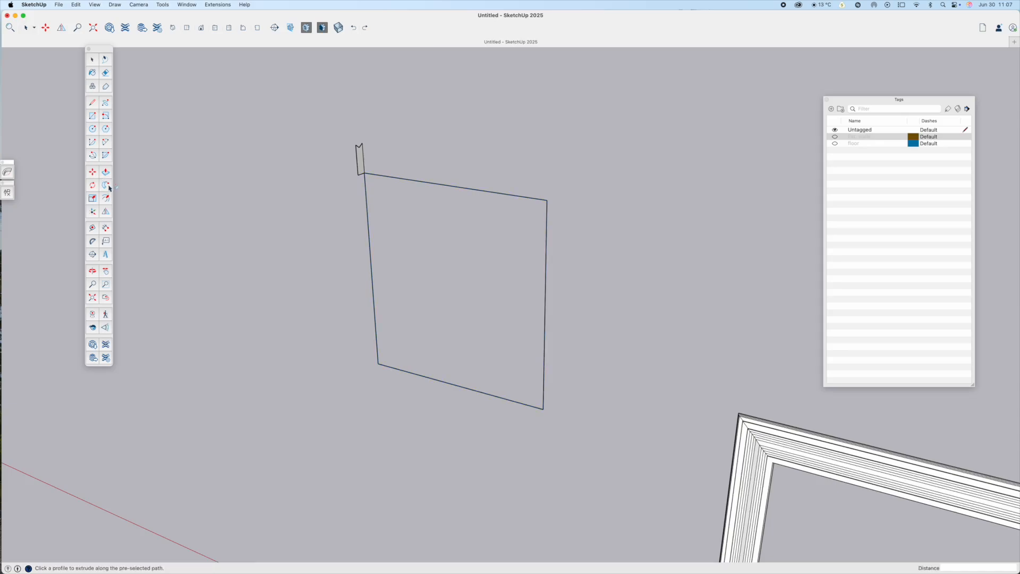
pyautogui.click(361, 164)
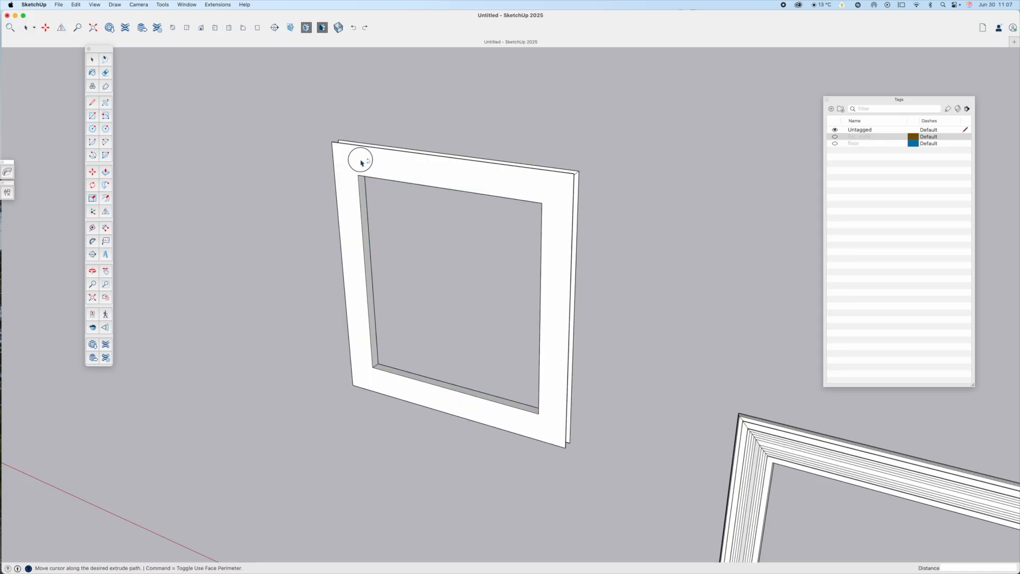
pyautogui.moveTo(423, 182); pyautogui.dragTo(802, 223, button='middle')
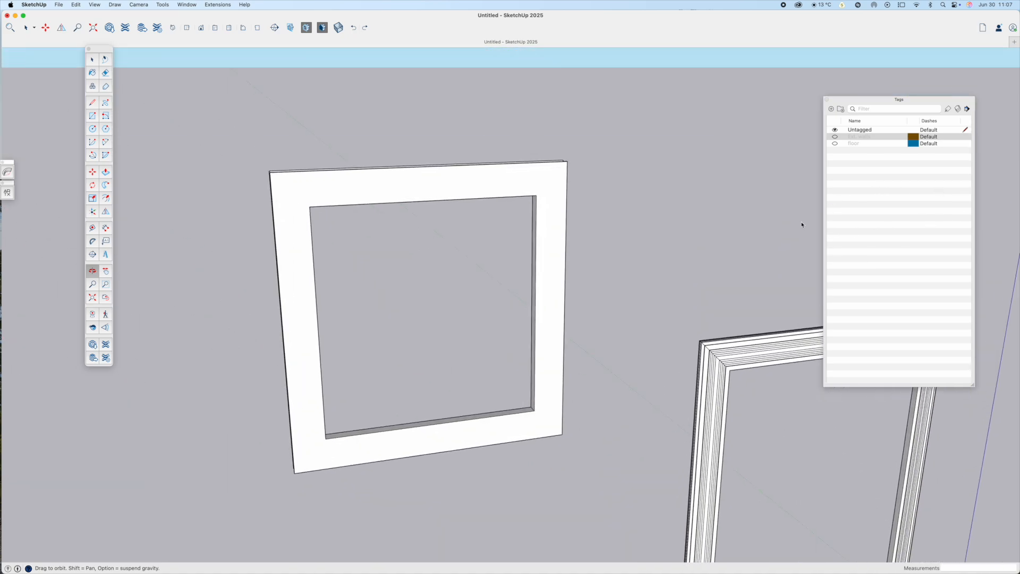
# Step: Make the Ext. walls tag visible around the finished window trim
pyautogui.scroll(-5, 802, 230)
pyautogui.moveTo(564, 244); pyautogui.dragTo(596, 249, button='middle')
pyautogui.click(834, 137)
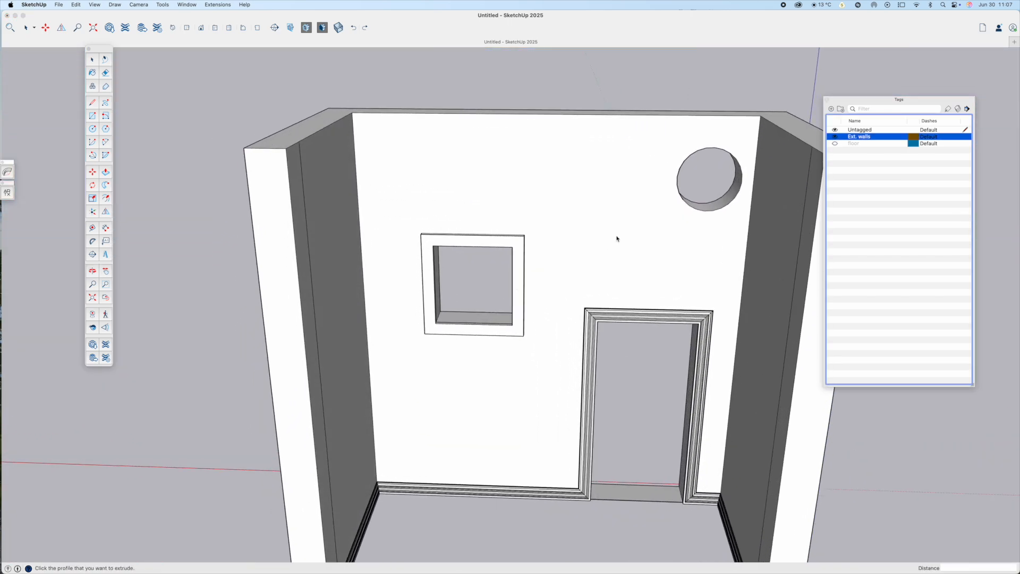
# Step: Draw a horizontal circle from the round opening's center to its edge, with a radius of about 7 13/16 inches
pyautogui.scroll(5, 661, 211)
pyautogui.moveTo(684, 196); pyautogui.dragTo(452, 250, button='middle')
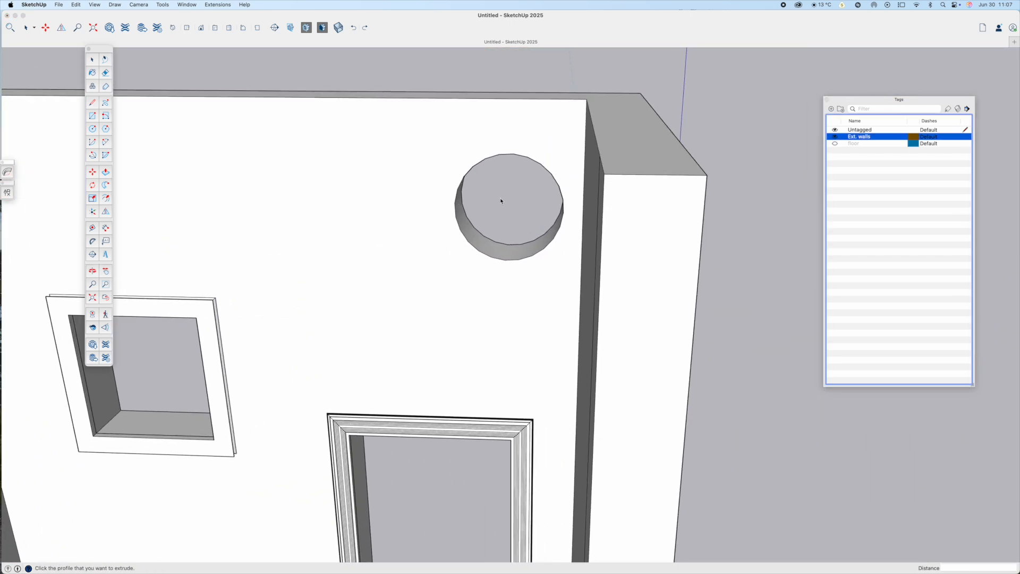
pyautogui.click(473, 171)
pyautogui.press('space')
pyautogui.click(472, 171)
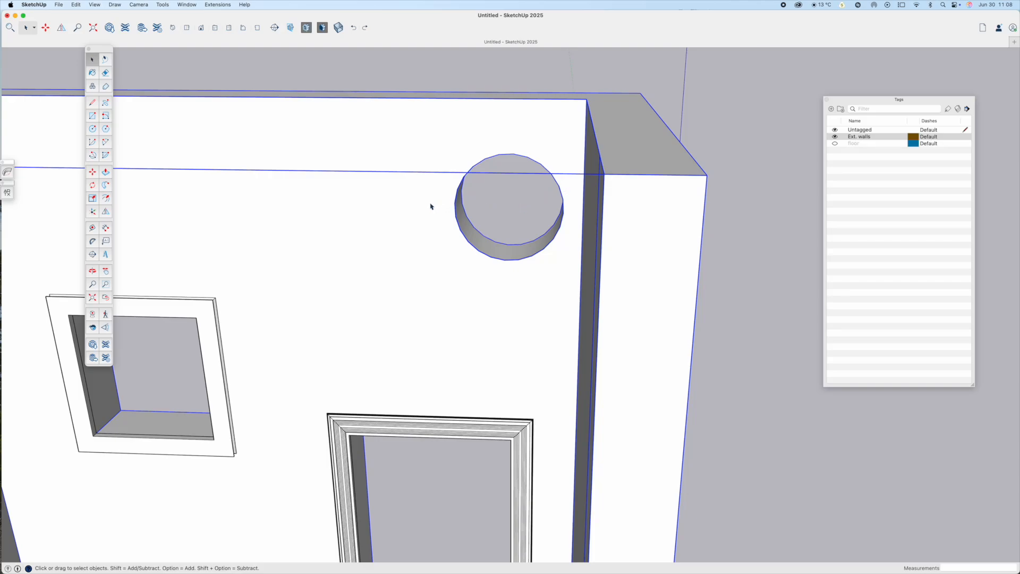
pyautogui.press('c')
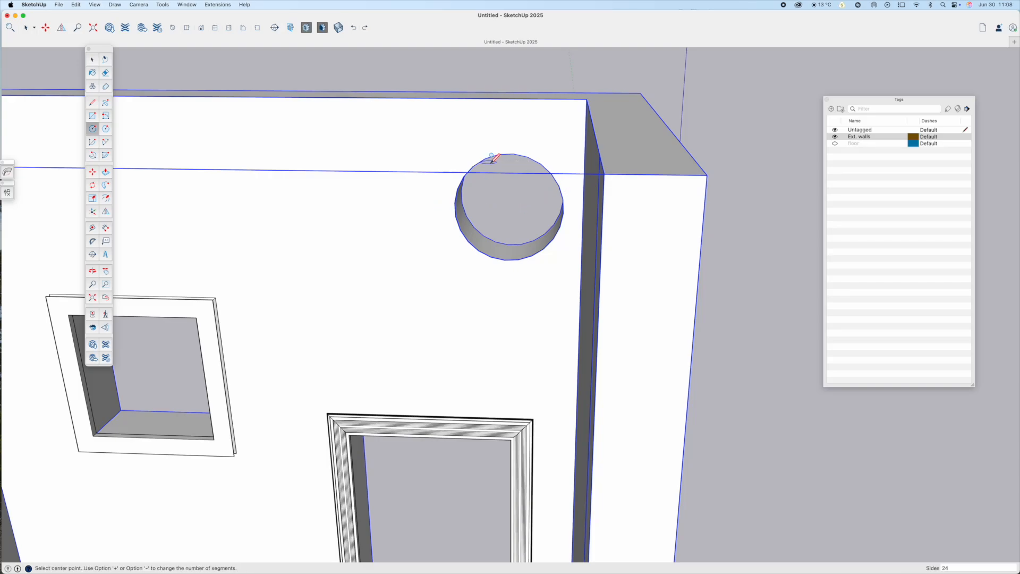
pyautogui.click(509, 208)
pyautogui.click(509, 208)
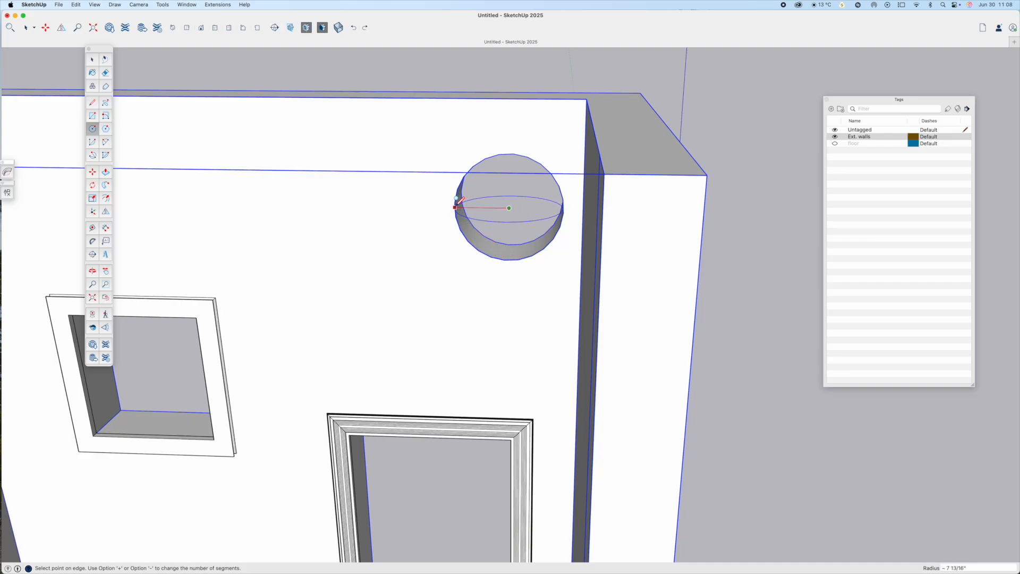
pyautogui.click(455, 207)
# Step: Group the horizontal circle and rotate it 90 degrees so it stands upright in the round wall opening
pyautogui.press('space')
pyautogui.click(485, 213)
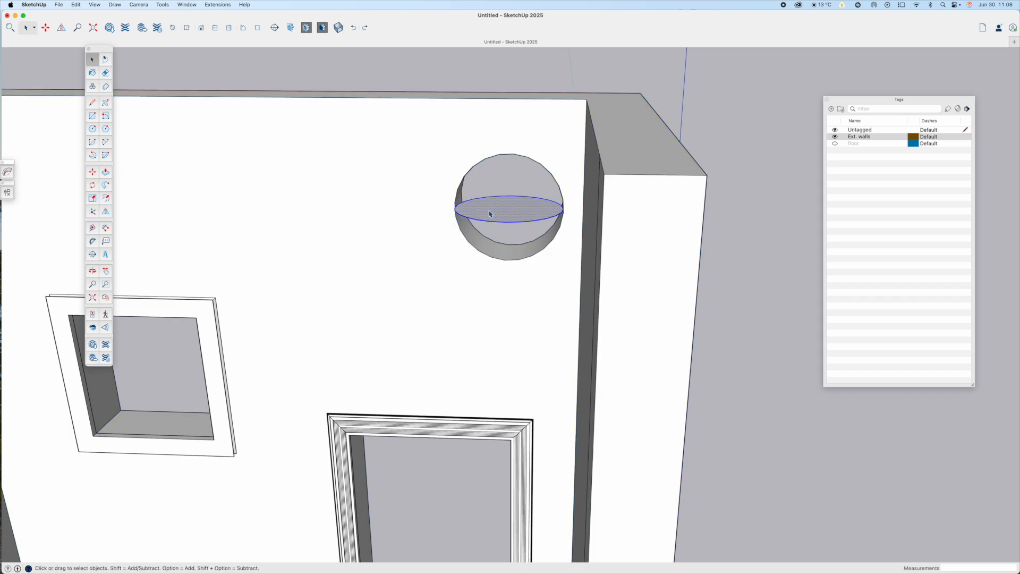
pyautogui.rightClick(488, 210)
pyautogui.click(518, 282)
pyautogui.scroll(3, 478, 215)
pyautogui.press('m')
pyautogui.scroll(-3, 531, 235)
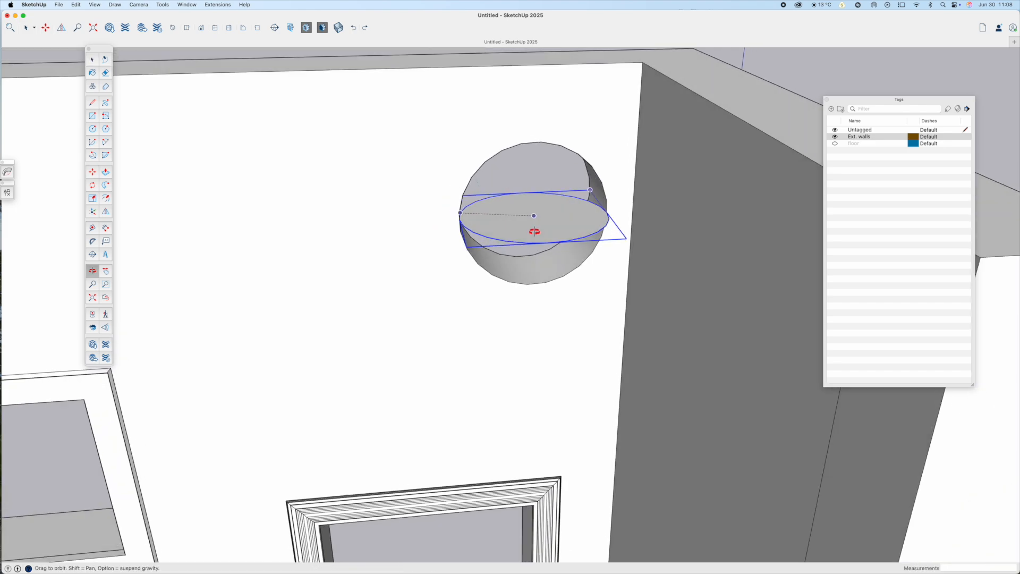
pyautogui.moveTo(531, 235); pyautogui.dragTo(659, 275, button='middle')
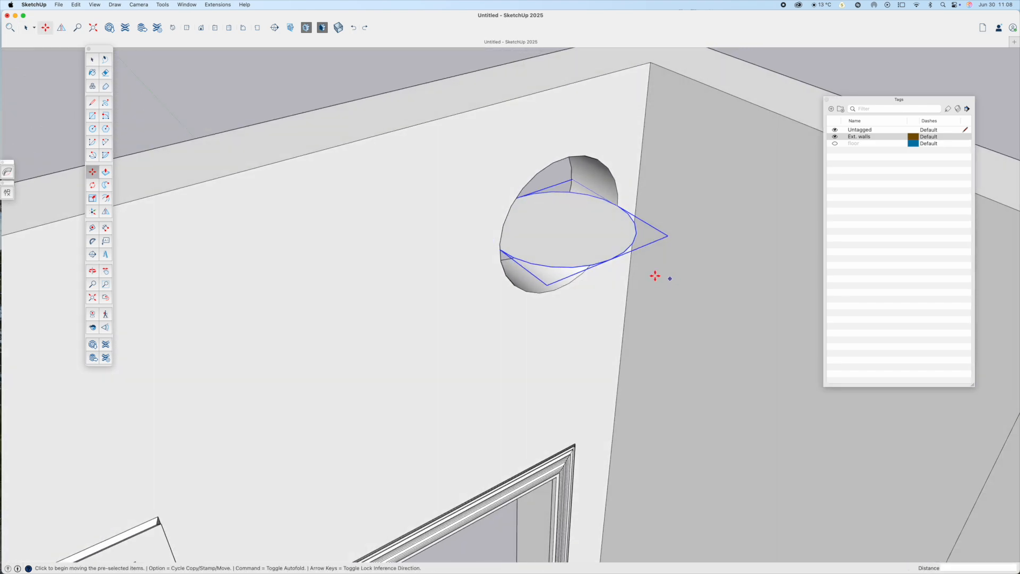
pyautogui.click(536, 277)
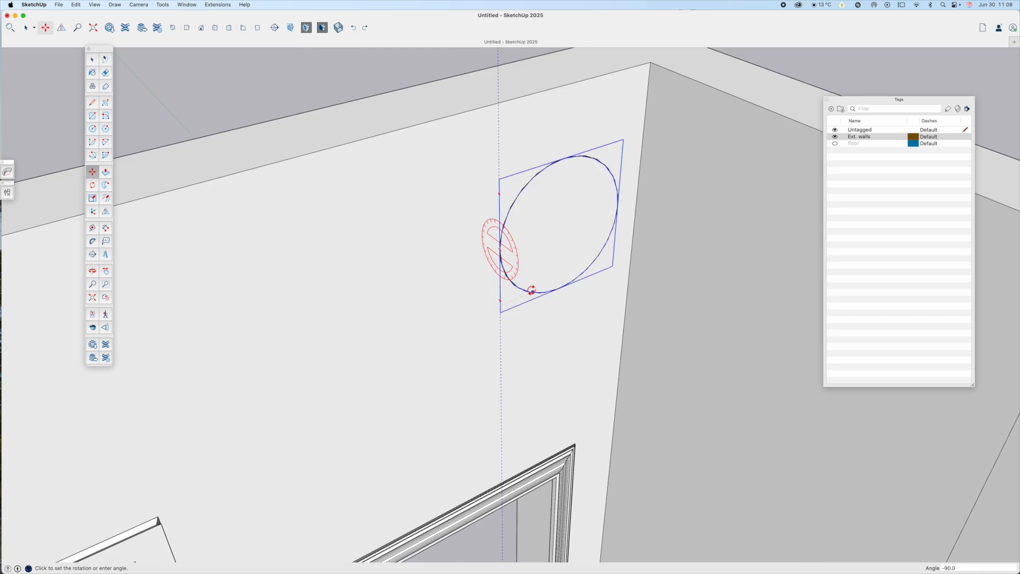
pyautogui.press('Escape')
# Step: Hide the Ext. walls tag to isolate the upright circle
pyautogui.press('space')
pyautogui.click(725, 258)
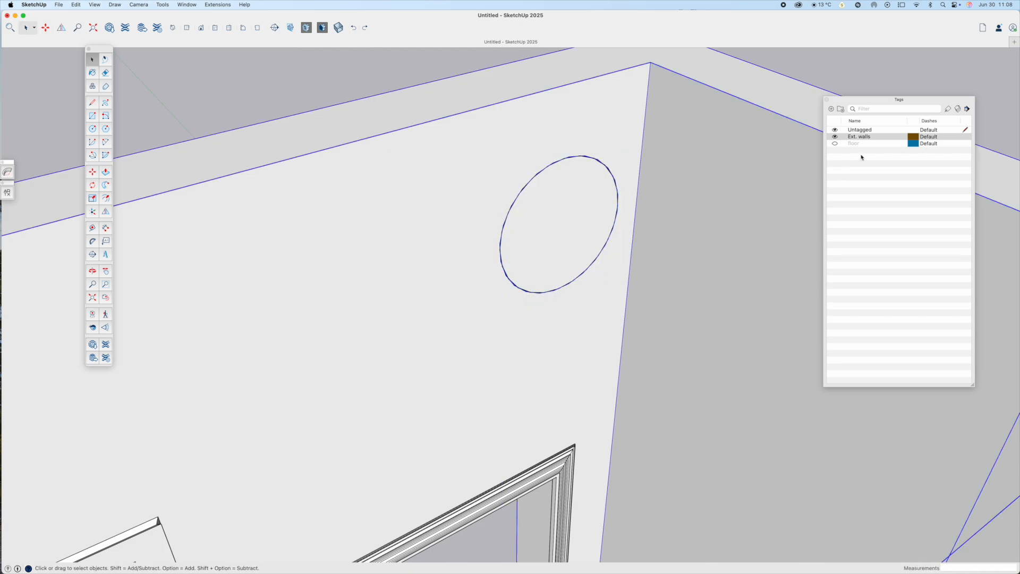
pyautogui.click(834, 137)
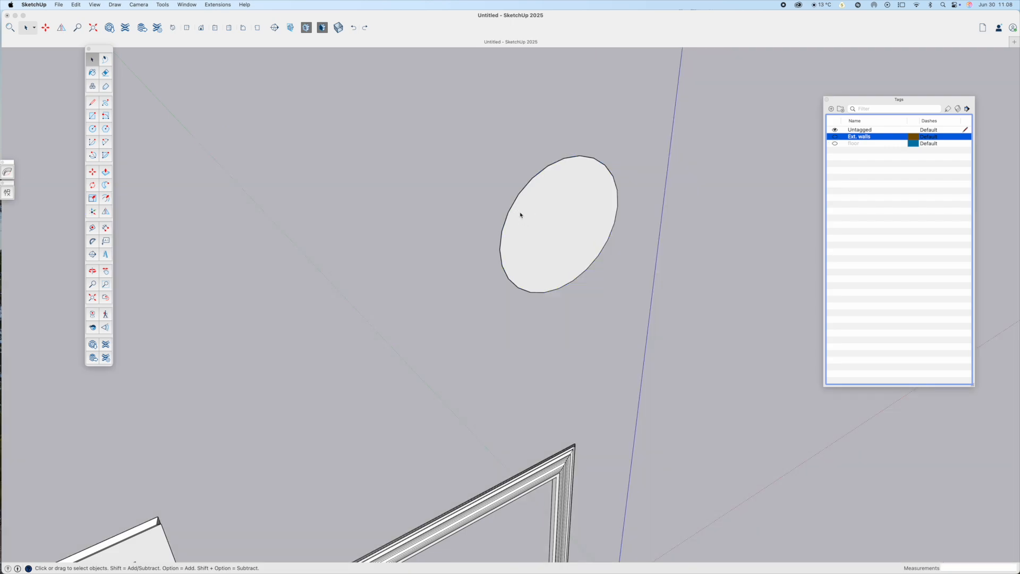
# Step: Explode the group of the upright circle into loose geometry
pyautogui.doubleClick(524, 209)
pyautogui.doubleClick(525, 209)
pyautogui.scroll(-3, 525, 209)
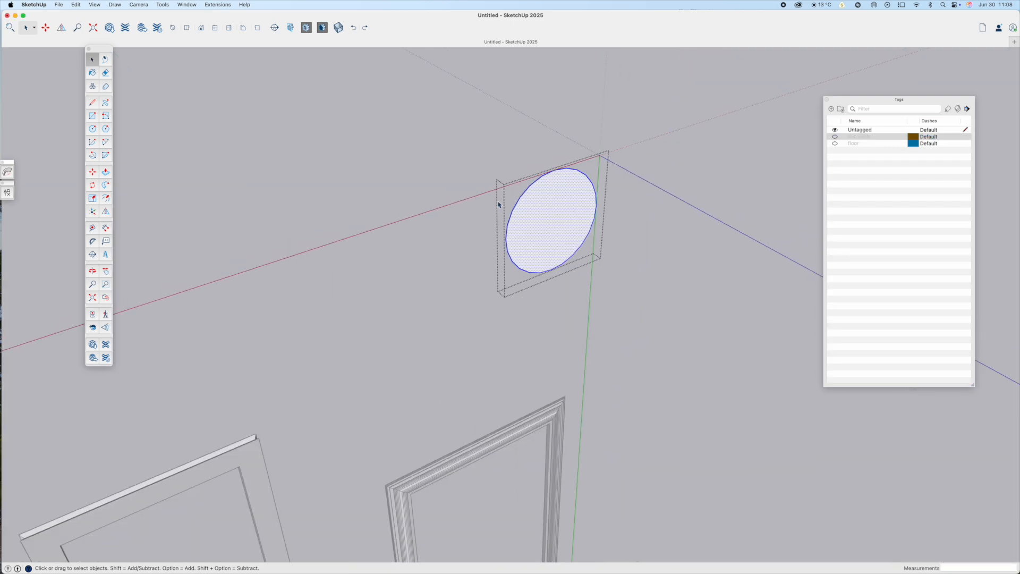
pyautogui.click(416, 182)
pyautogui.click(543, 232)
pyautogui.moveTo(544, 234); pyautogui.dragTo(449, 221, button='middle')
pyautogui.rightClick(527, 224)
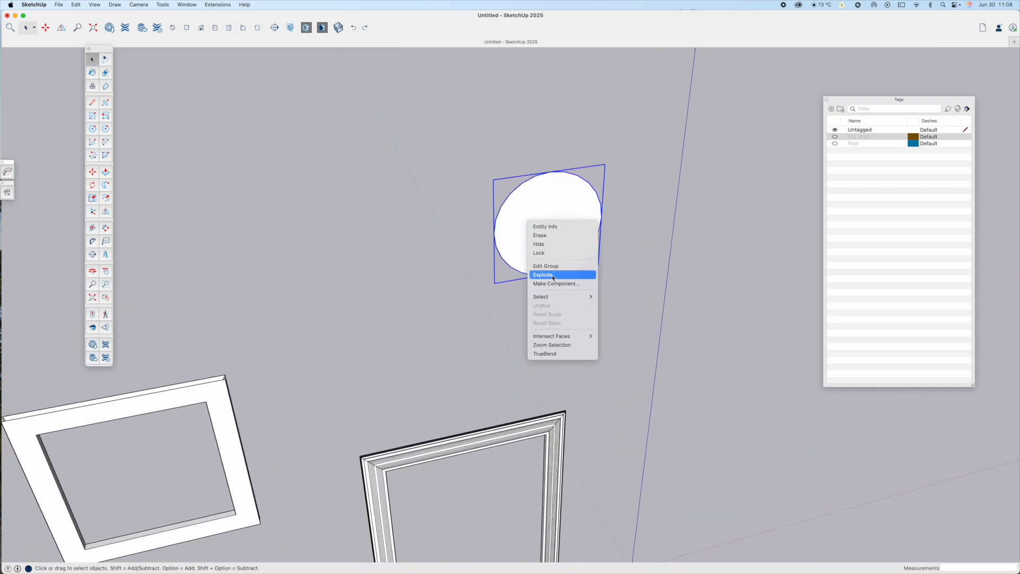
pyautogui.click(659, 221)
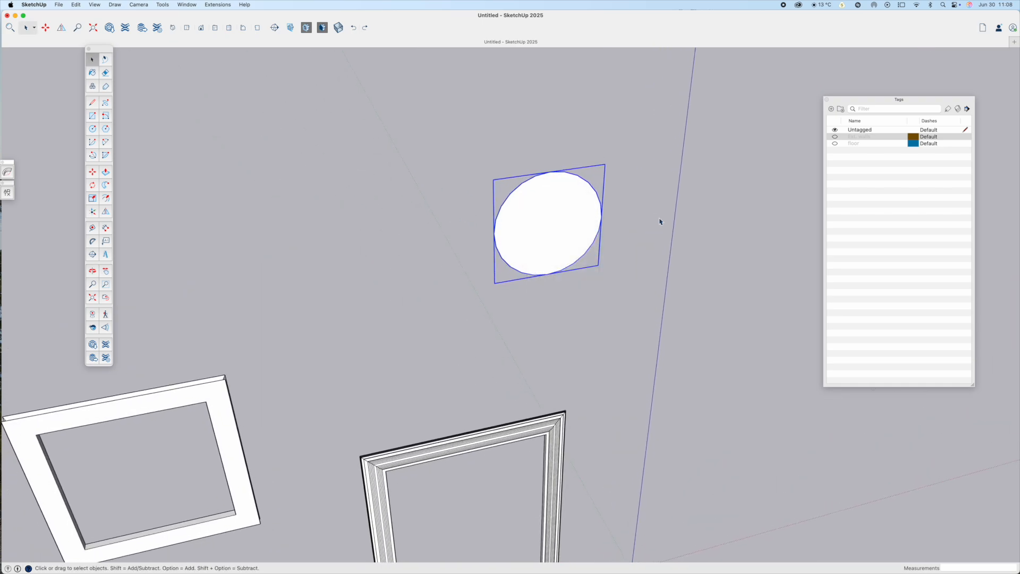
pyautogui.rightClick(554, 220)
pyautogui.click(565, 267)
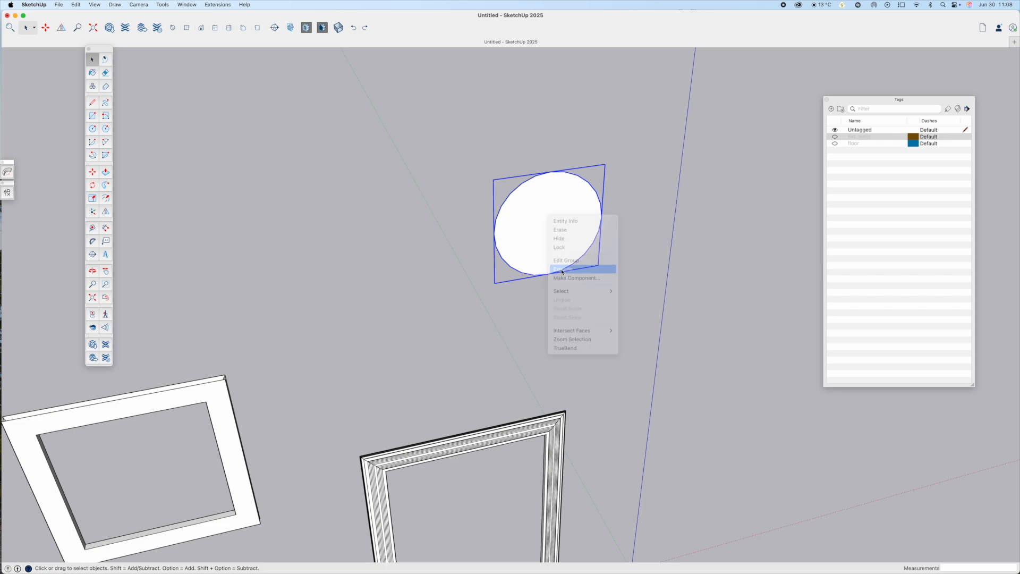
# Step: Draw a small flat hexagon in the empty space beside the circle and group it
pyautogui.click(540, 233)
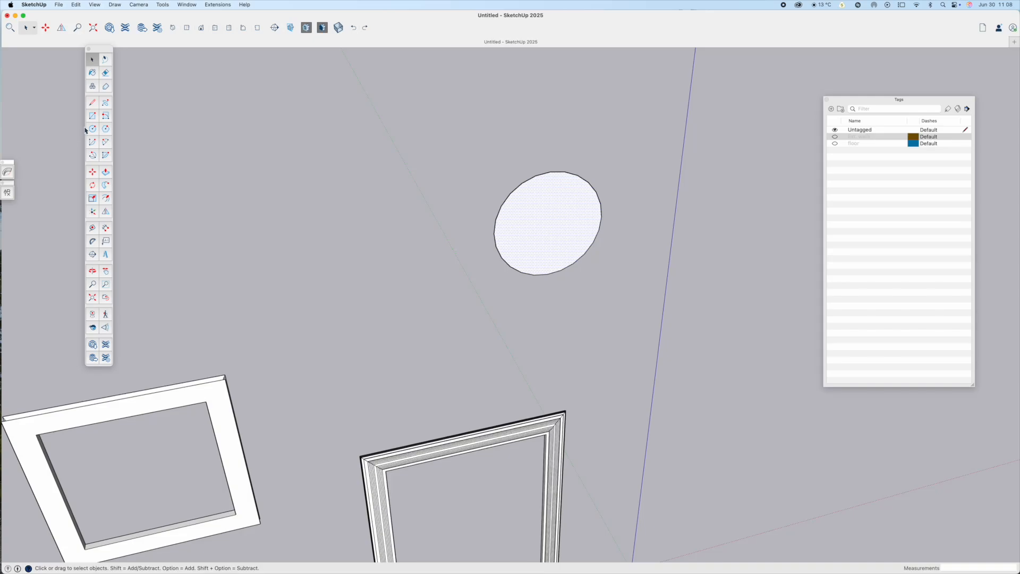
pyautogui.click(106, 128)
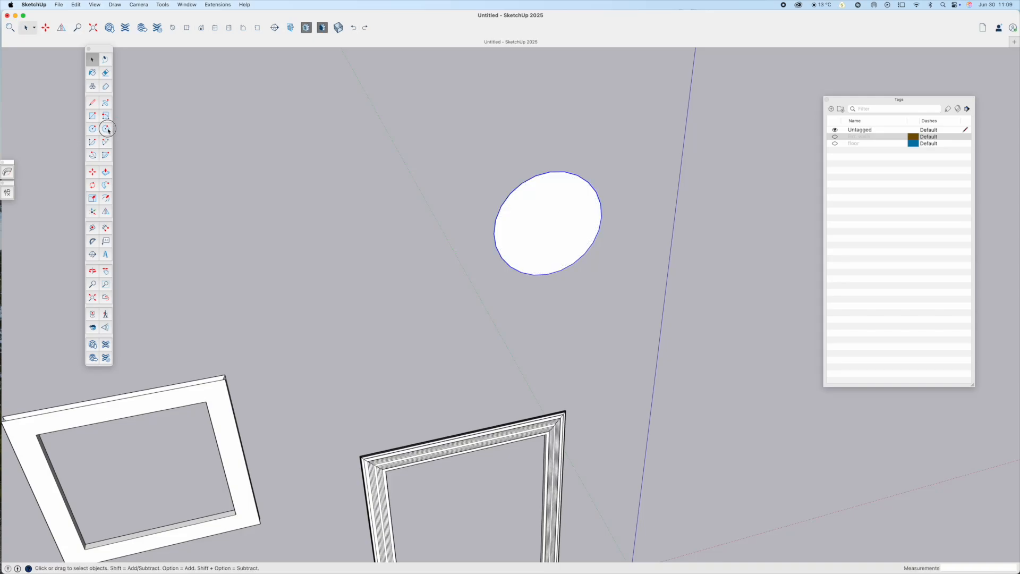
pyautogui.click(328, 218)
pyautogui.press('space')
pyautogui.rightClick(329, 235)
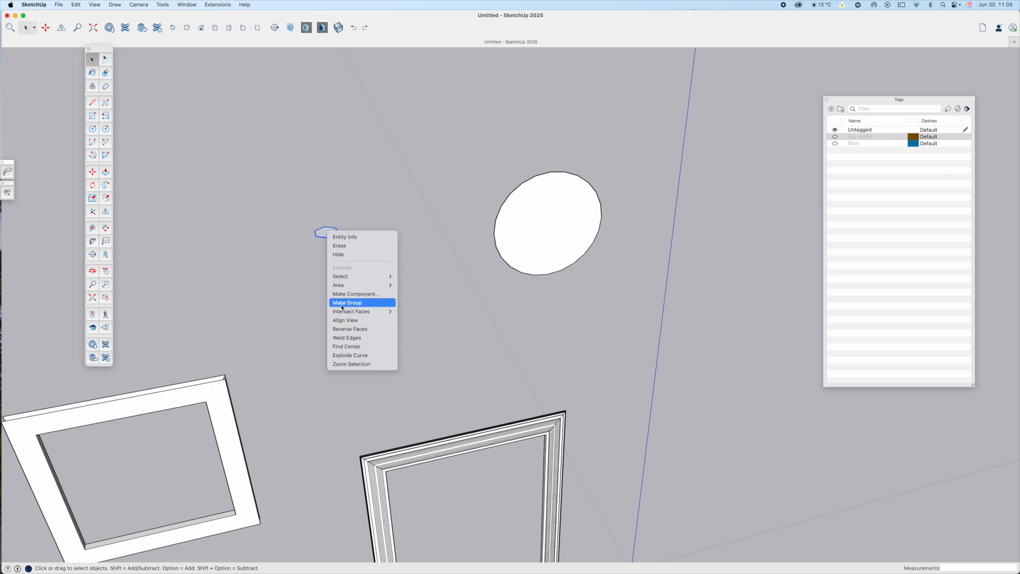
pyautogui.click(343, 303)
# Step: Rotate the hexagon group from lying flat to standing upright
pyautogui.scroll(5, 317, 239)
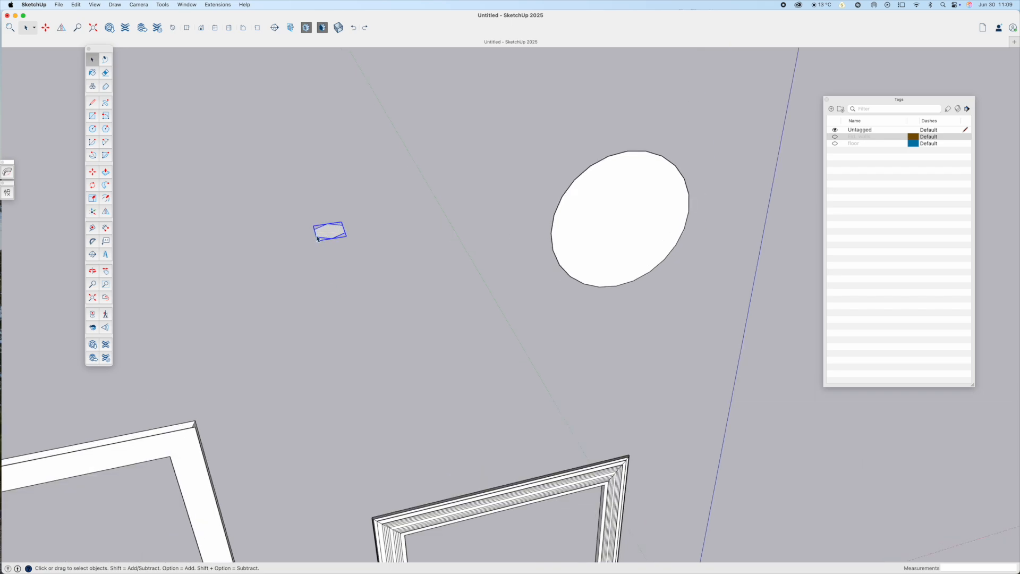
pyautogui.press('m')
pyautogui.moveTo(312, 223); pyautogui.dragTo(389, 228, button='middle')
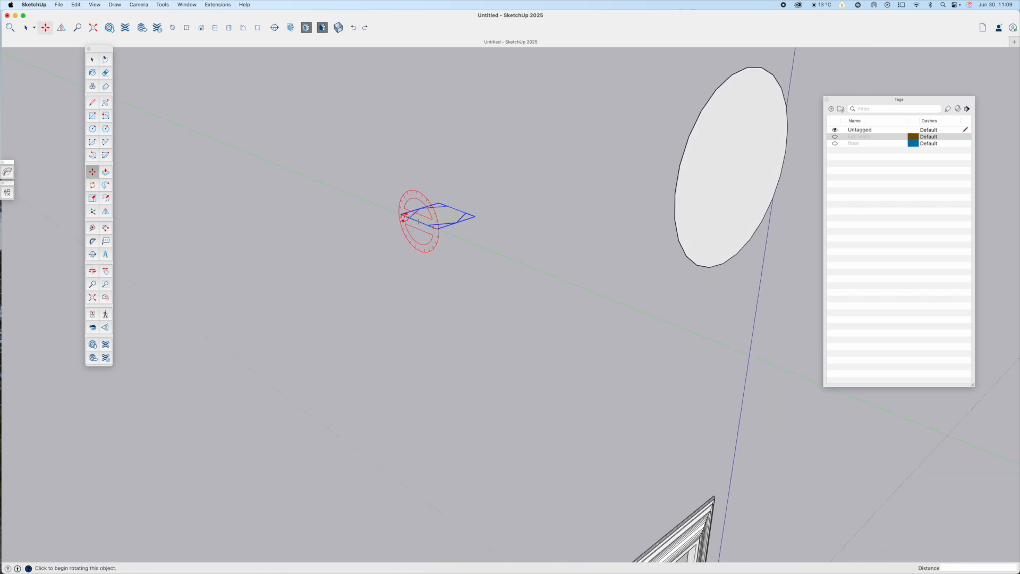
pyautogui.click(408, 214)
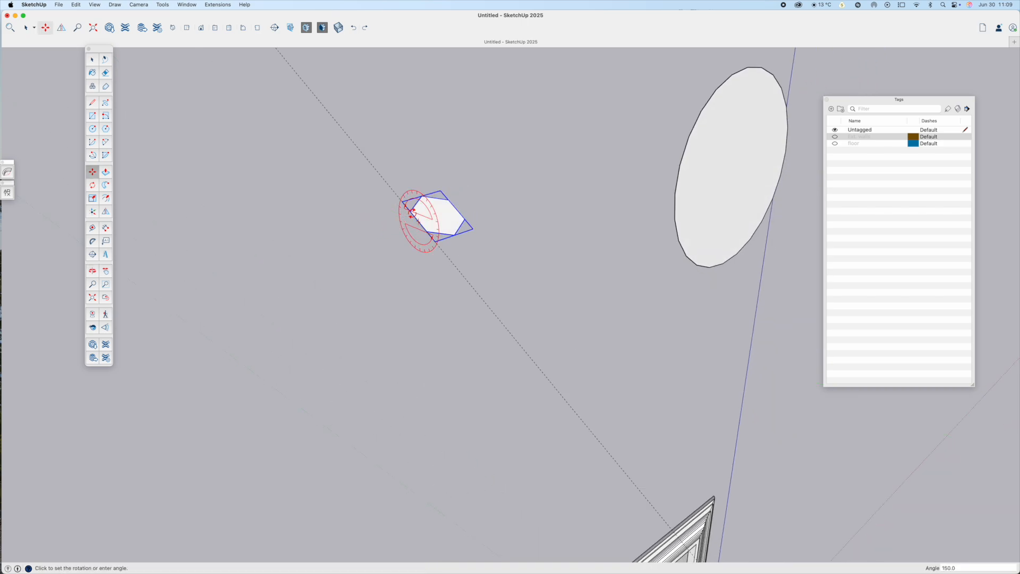
pyautogui.click(419, 211)
# Step: Turn the upright hexagon 90 degrees about the vertical axis and move it by its side edge onto the circle's upper edge
pyautogui.moveTo(447, 187); pyautogui.dragTo(433, 234, button='middle')
pyautogui.press('m')
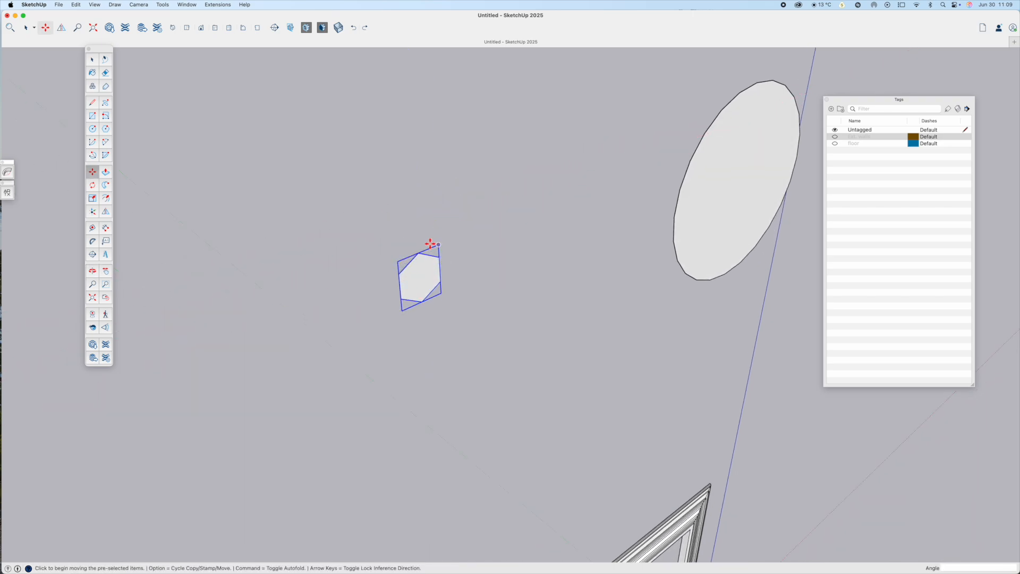
pyautogui.click(433, 248)
pyautogui.click(434, 260)
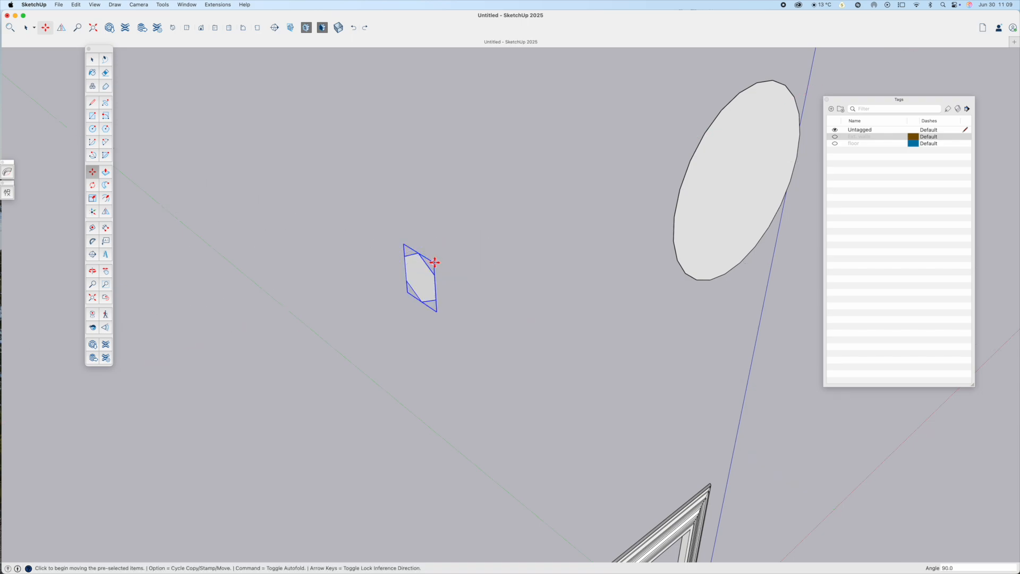
pyautogui.click(407, 282)
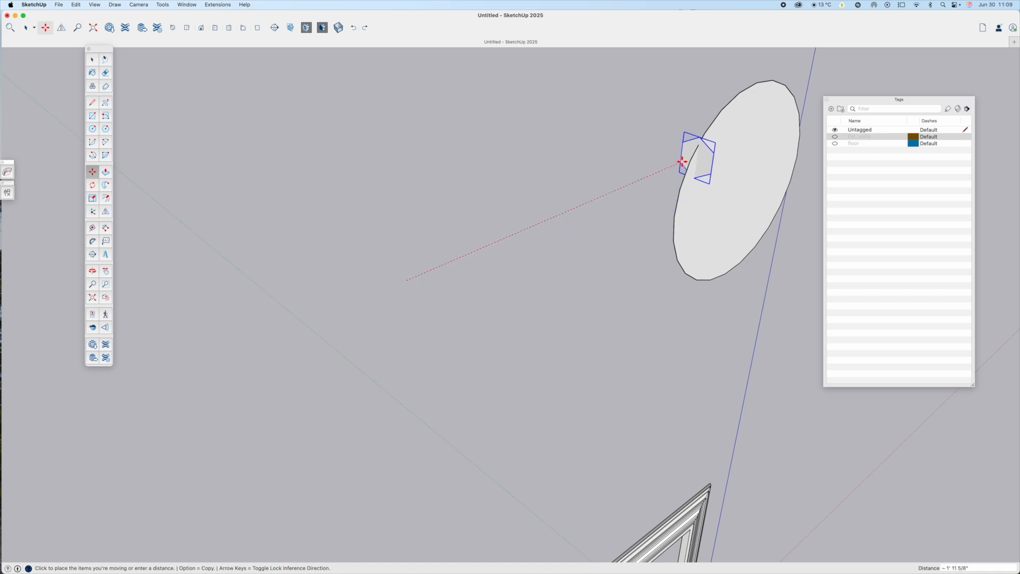
pyautogui.click(737, 94)
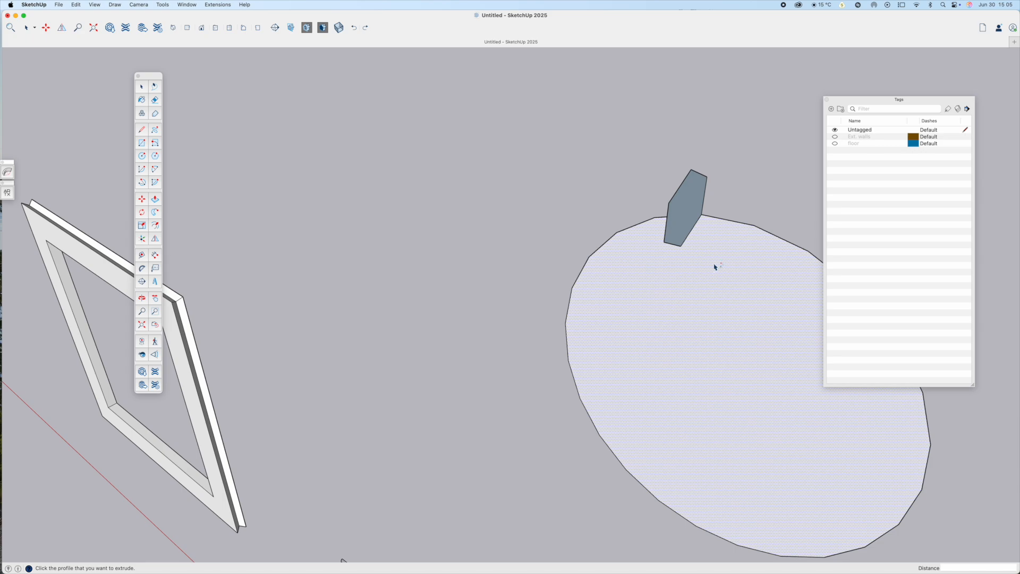
# Step: Extrude the hexagon profile around the circle's perimeter with Follow Me, preselecting the circle as the path
pyautogui.click(691, 223)
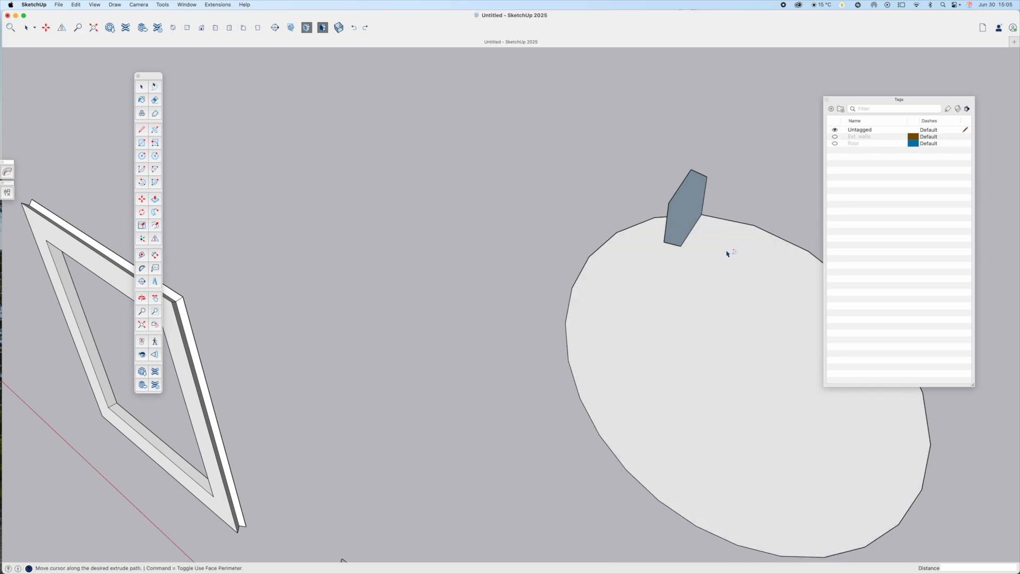
pyautogui.press('Escape')
pyautogui.press('space')
pyautogui.doubleClick(740, 224)
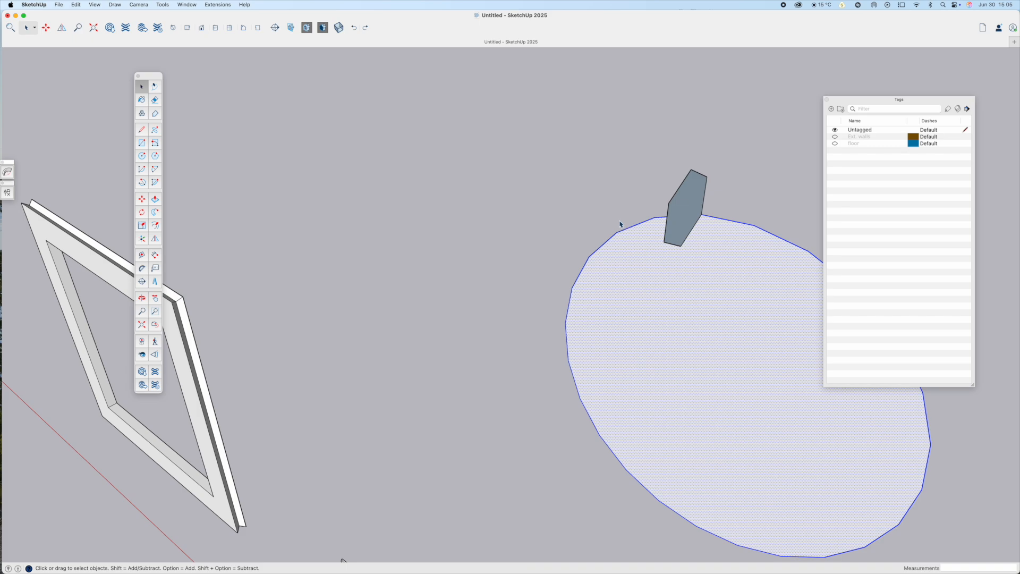
pyautogui.click(156, 213)
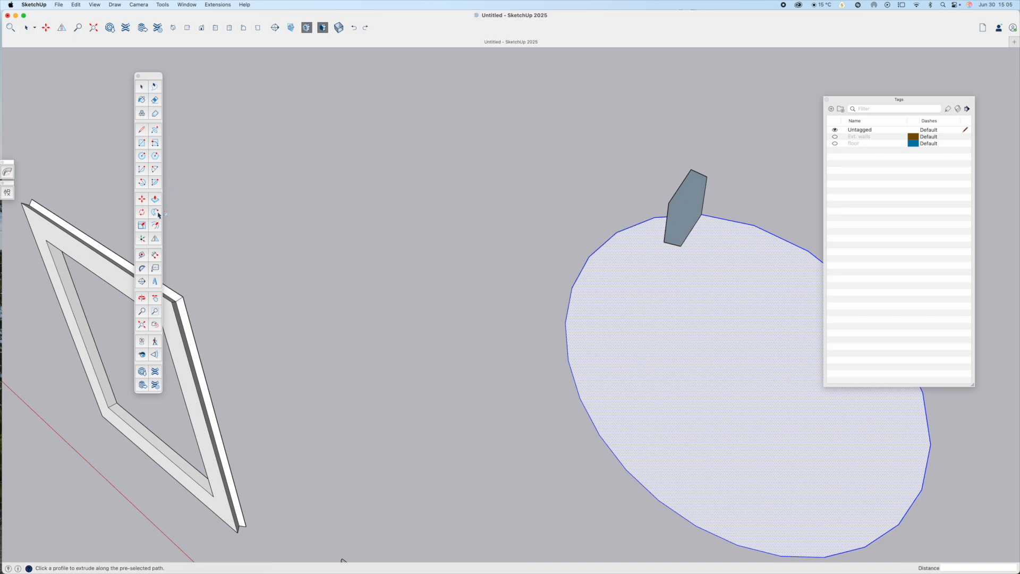
pyautogui.click(688, 208)
# Step: Delete the circular face filling the inside of the round trim
pyautogui.scroll(-5, 690, 210)
pyautogui.moveTo(690, 217); pyautogui.dragTo(726, 261, button='middle')
pyautogui.click(727, 261)
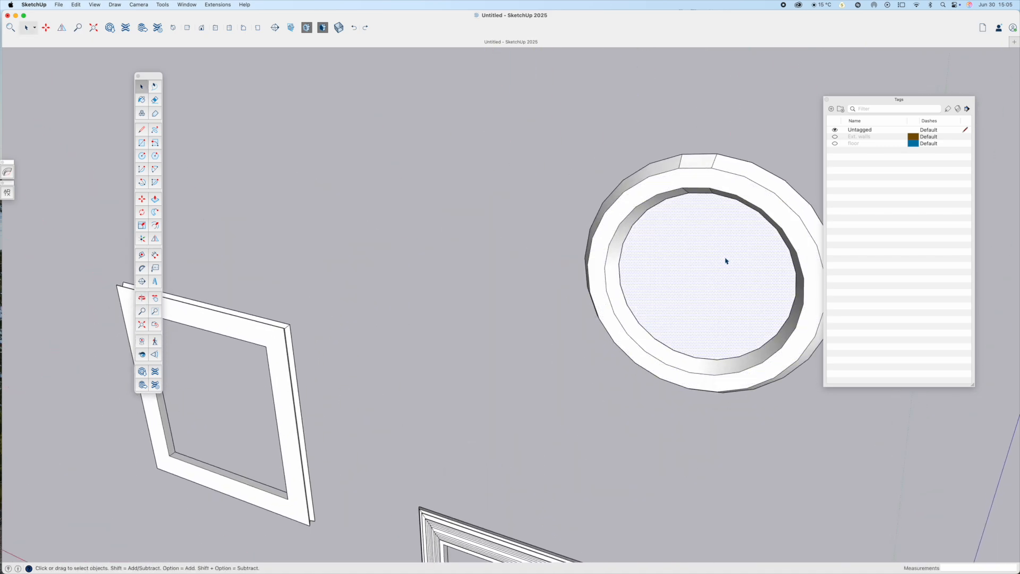
pyautogui.press('Delete')
# Step: Turn the Ext. walls tag back on to show the walls around the round trim
pyautogui.press('o')
pyautogui.moveTo(693, 262); pyautogui.dragTo(154, 203)
pyautogui.moveTo(154, 203); pyautogui.dragTo(828, 123, button='middle')
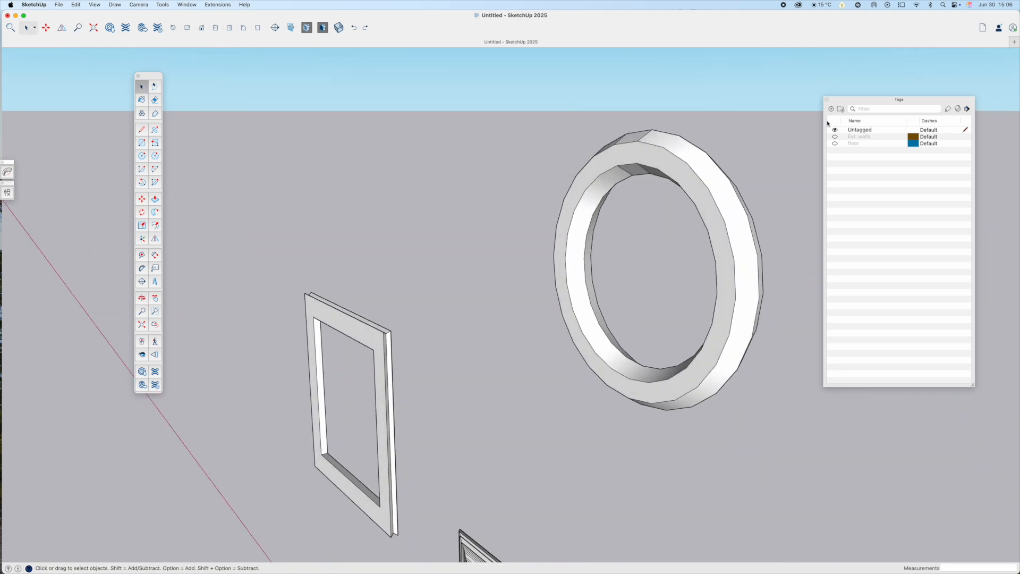
pyautogui.click(835, 137)
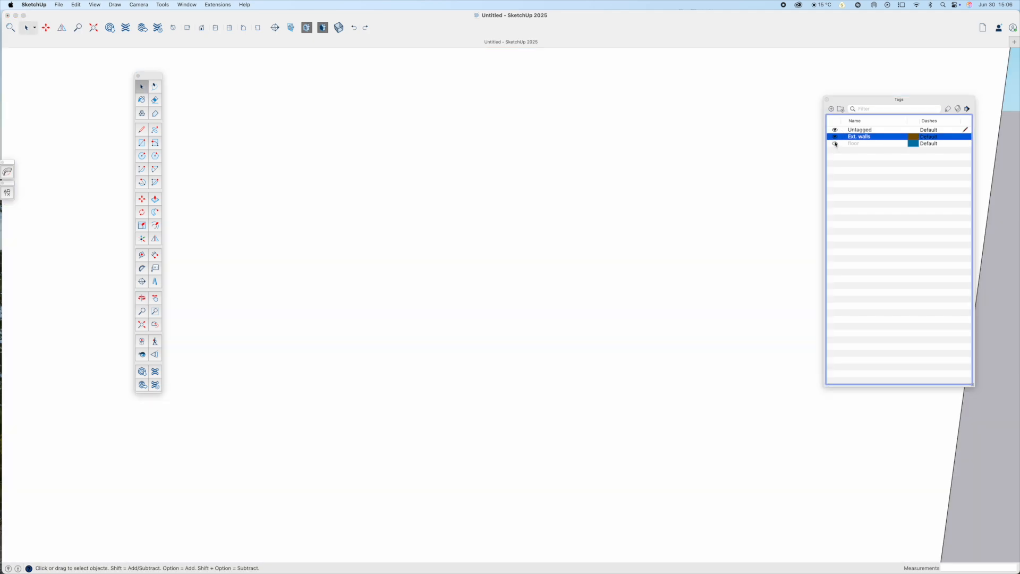
# Step: Turn the floor tag back on to show the floor with the walls and trim
pyautogui.click(835, 144)
pyautogui.moveTo(691, 202); pyautogui.dragTo(540, 202, button='middle')
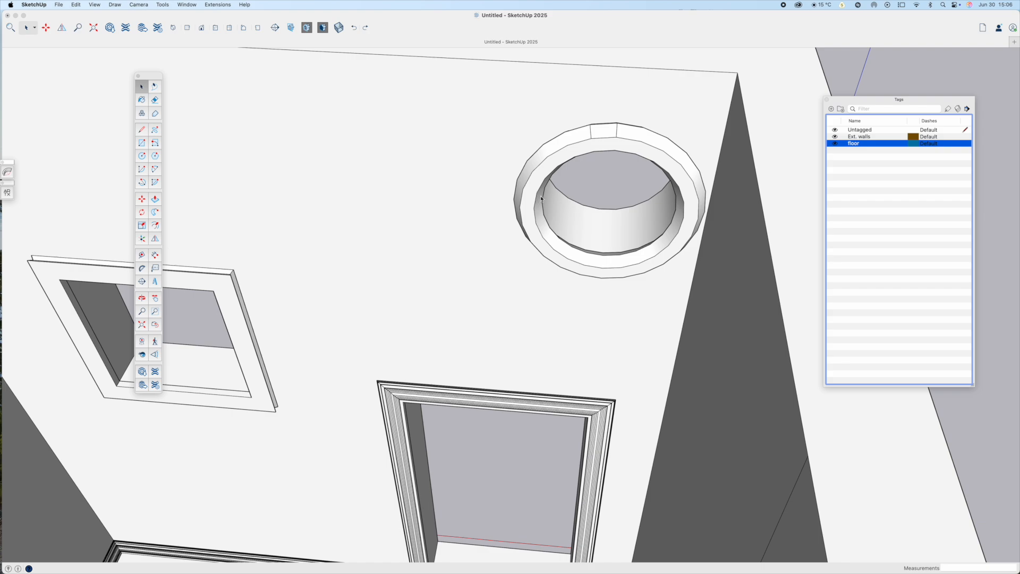
# Step: Try to delete a seam edge across the upper outer band of the round trim, and undo the deletion
pyautogui.scroll(3, 541, 202)
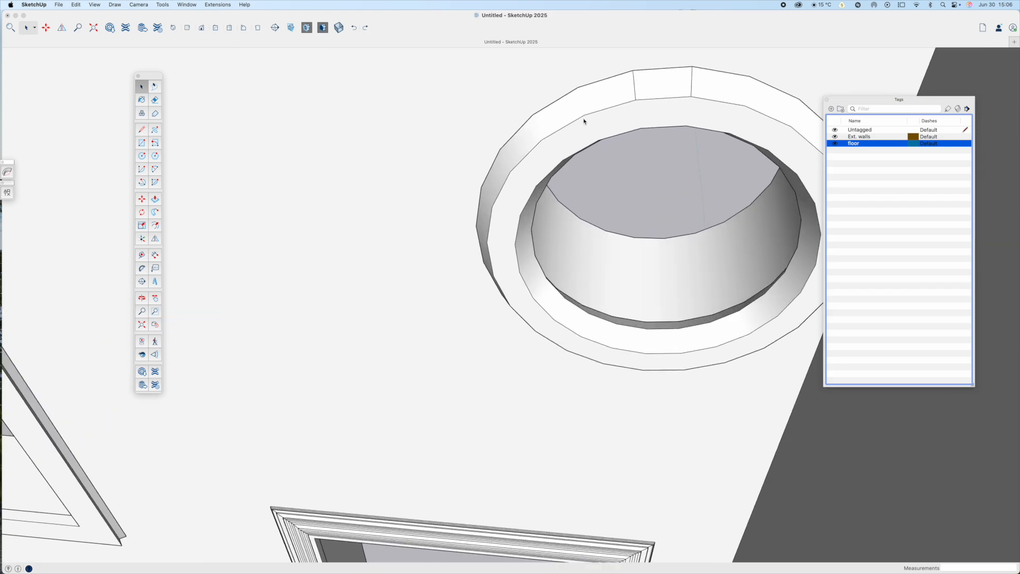
pyautogui.click(636, 92)
pyautogui.click(635, 92)
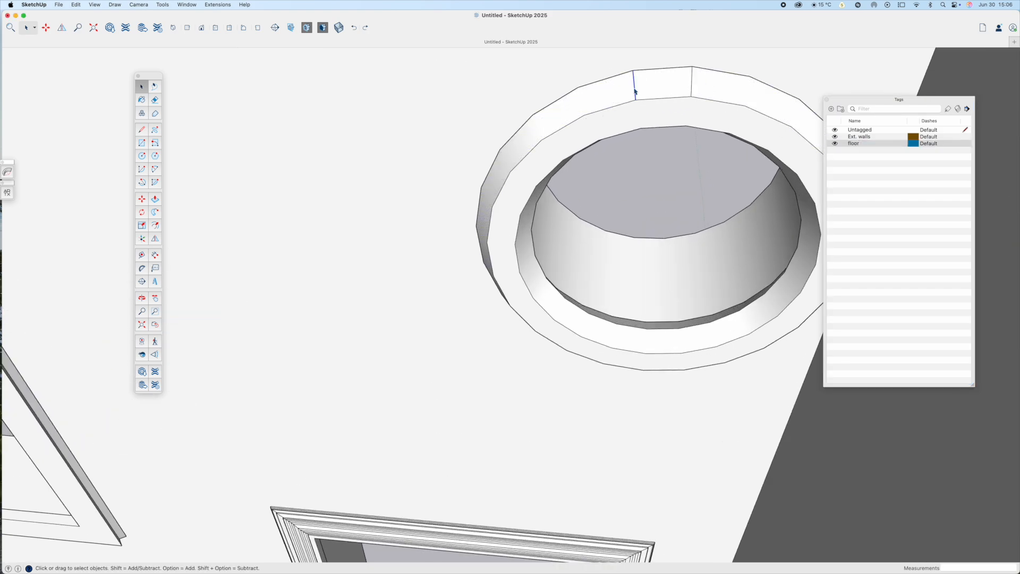
pyautogui.press('Delete')
pyautogui.click(635, 95)
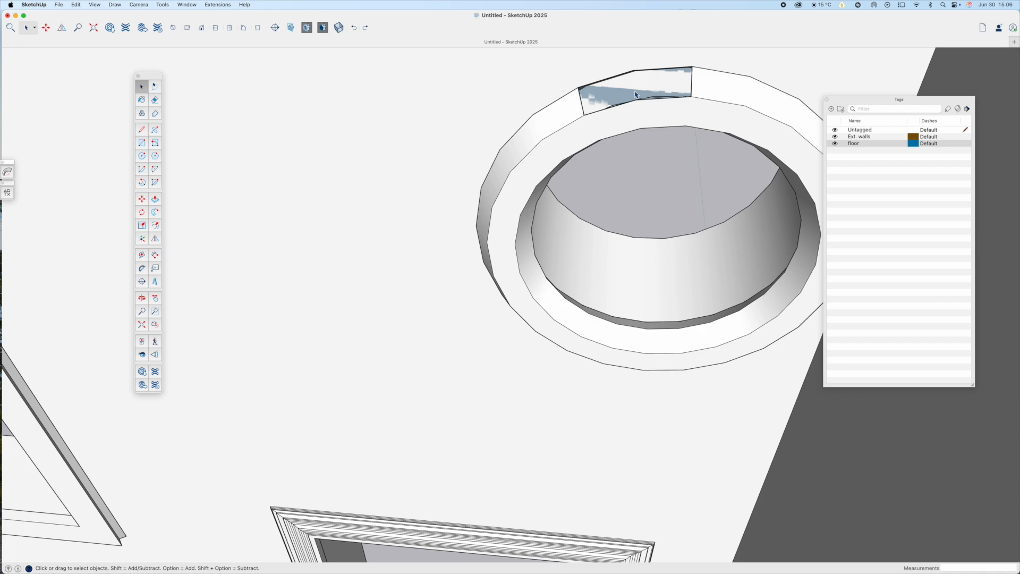
pyautogui.press('super+z')
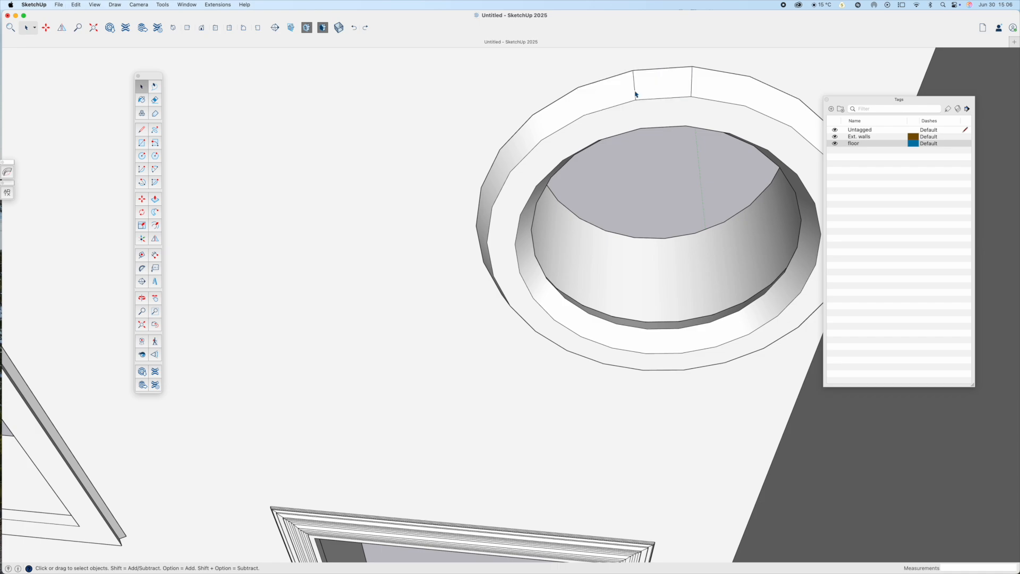
# Step: Examine the room from the outside, including the round, door and window openings in the wall
pyautogui.scroll(-8, 636, 94)
pyautogui.moveTo(578, 201); pyautogui.dragTo(396, 161, button='middle')
pyautogui.scroll(2, 305, 230)
pyautogui.scroll(-5, 307, 235)
pyautogui.moveTo(382, 233); pyautogui.dragTo(189, 260, button='middle')
pyautogui.moveTo(502, 231); pyautogui.dragTo(234, 211, button='middle')
pyautogui.scroll(-3, 236, 212)
pyautogui.scroll(-5, 560, 276)
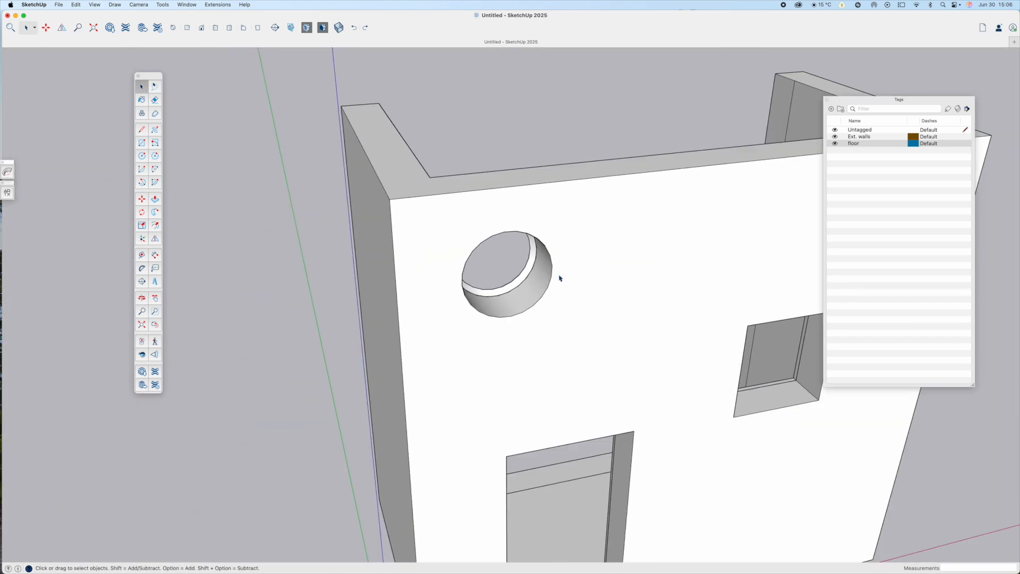
pyautogui.moveTo(585, 353); pyautogui.dragTo(479, 248, button='middle')
pyautogui.moveTo(479, 248); pyautogui.dragTo(515, 232)
pyautogui.moveTo(216, 333); pyautogui.dragTo(352, 488)
pyautogui.press('space')
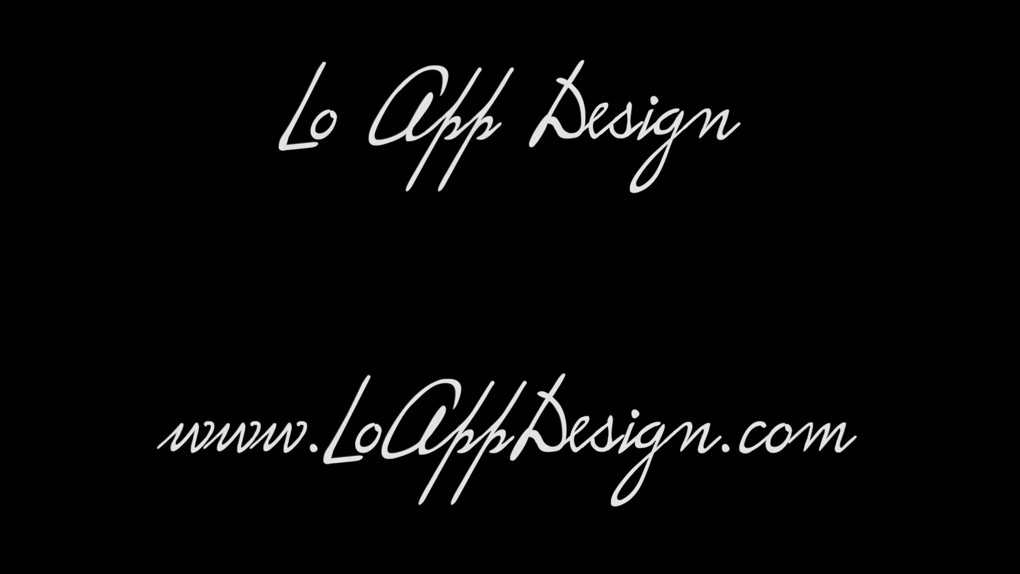